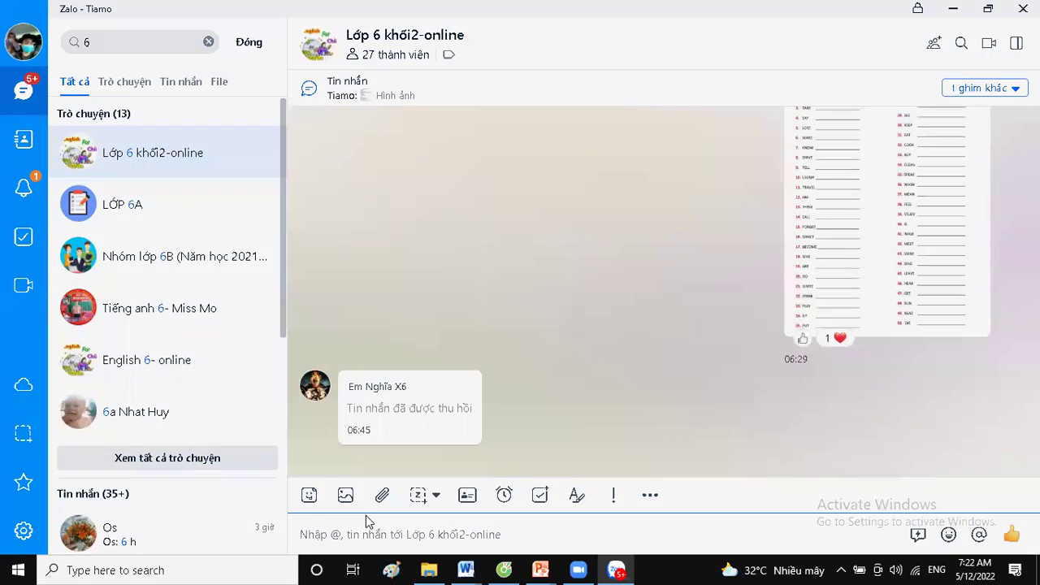
Step: Send the Google Forms link as text to the Lớp 6 khối2-online group and open the form from the message
left_click(431, 348)
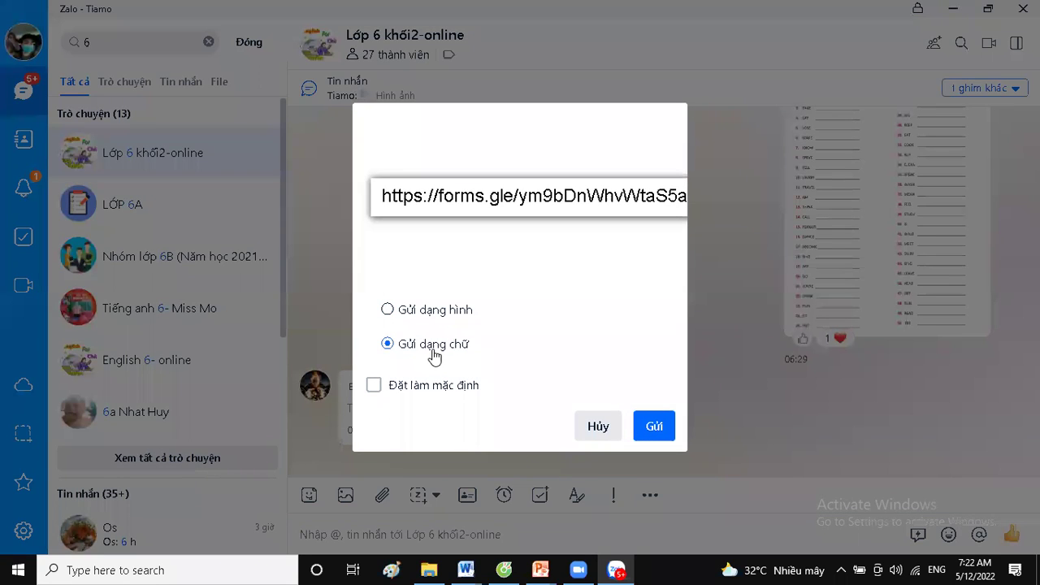
left_click(654, 421)
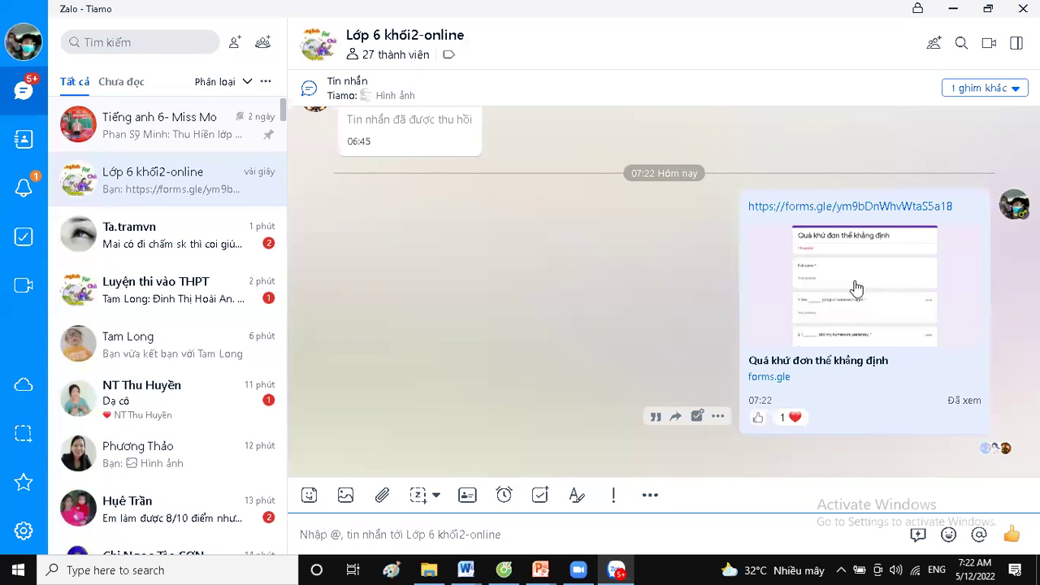
left_click(818, 208)
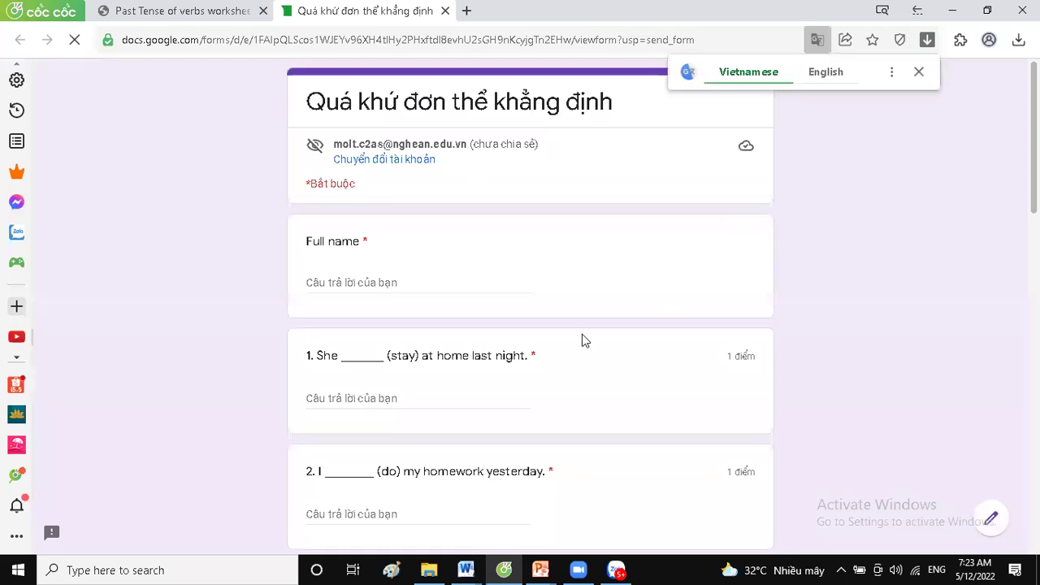
Step: Examine the Quá khứ đơn thể khẳng định form, from the Full name field through questions 1 to 10
left_click(341, 400)
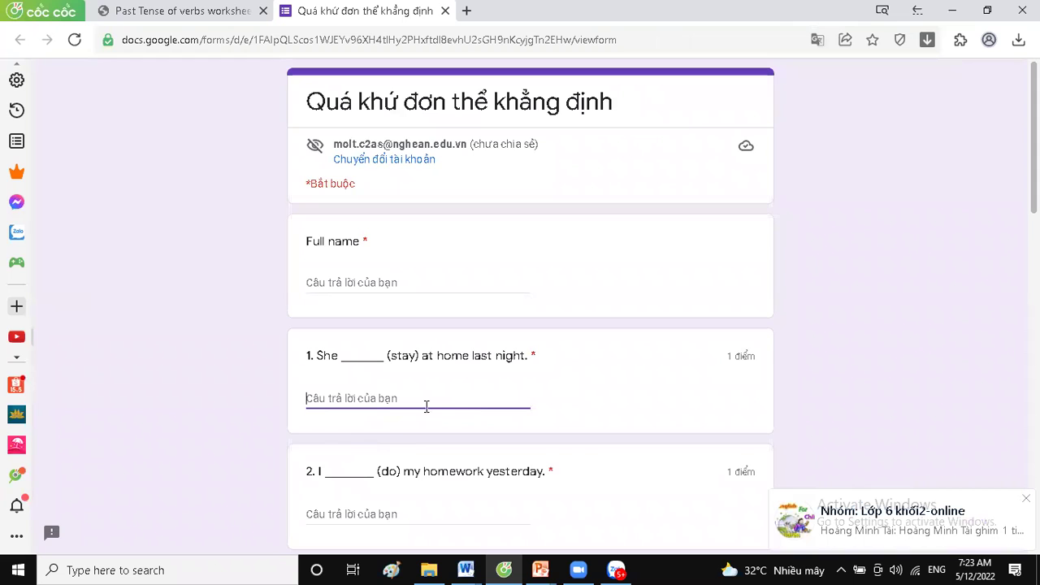
scroll(422, 406, "down", 3)
scroll(423, 406, "down", 3)
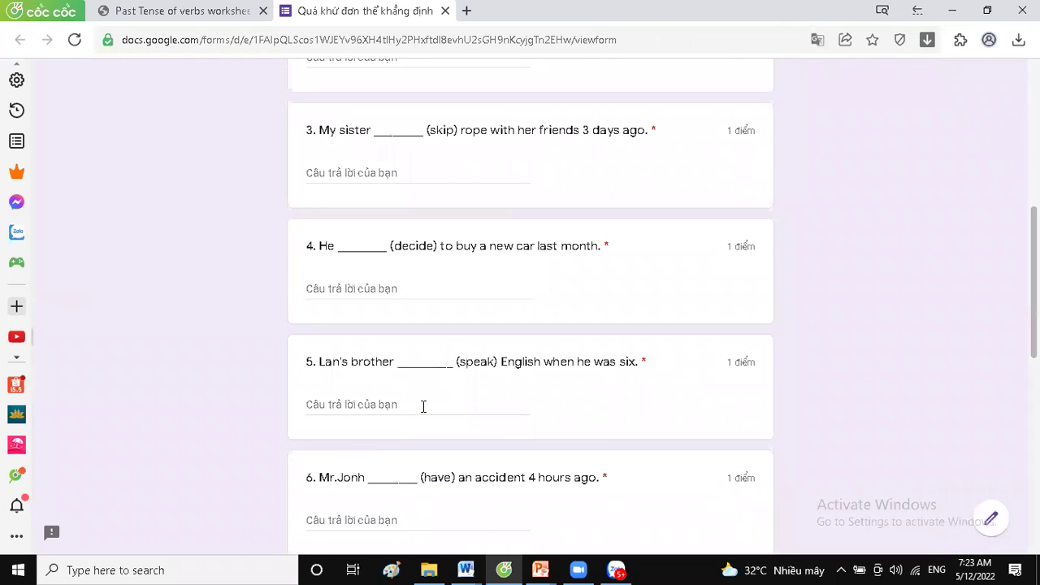
scroll(423, 407, "up", 4)
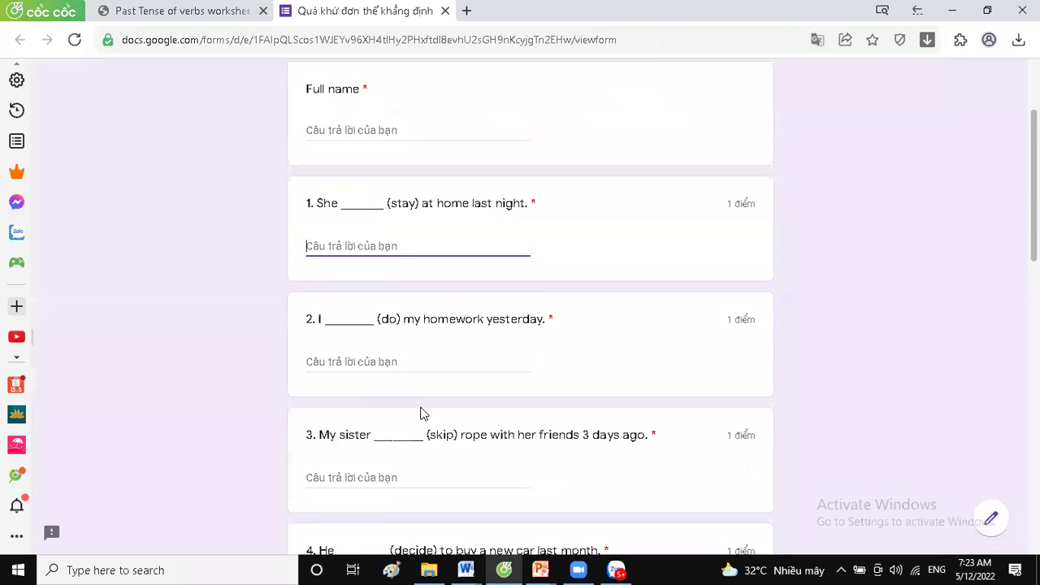
scroll(420, 414, "down", 12)
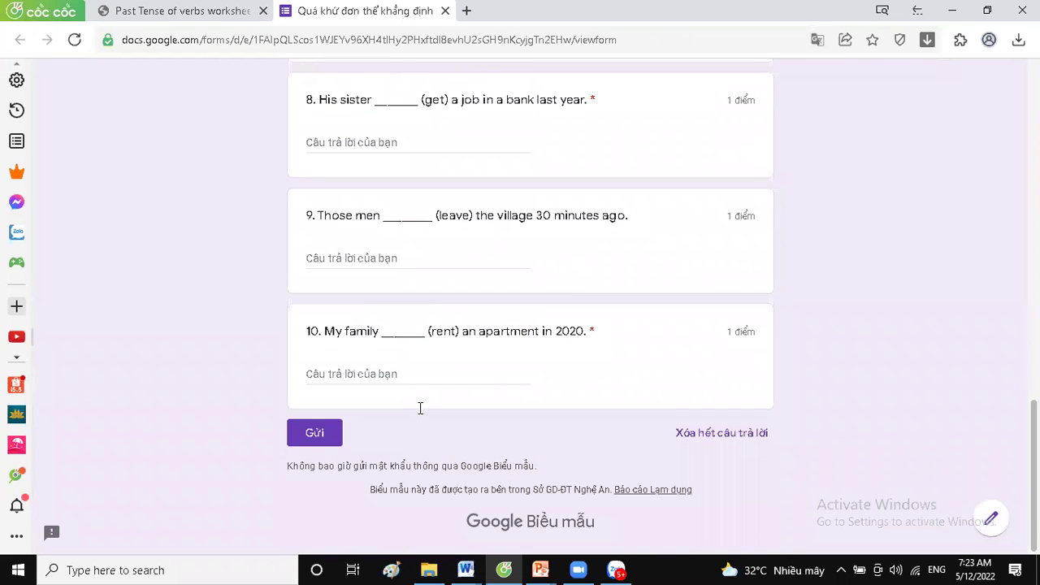
scroll(420, 410, "up", 2)
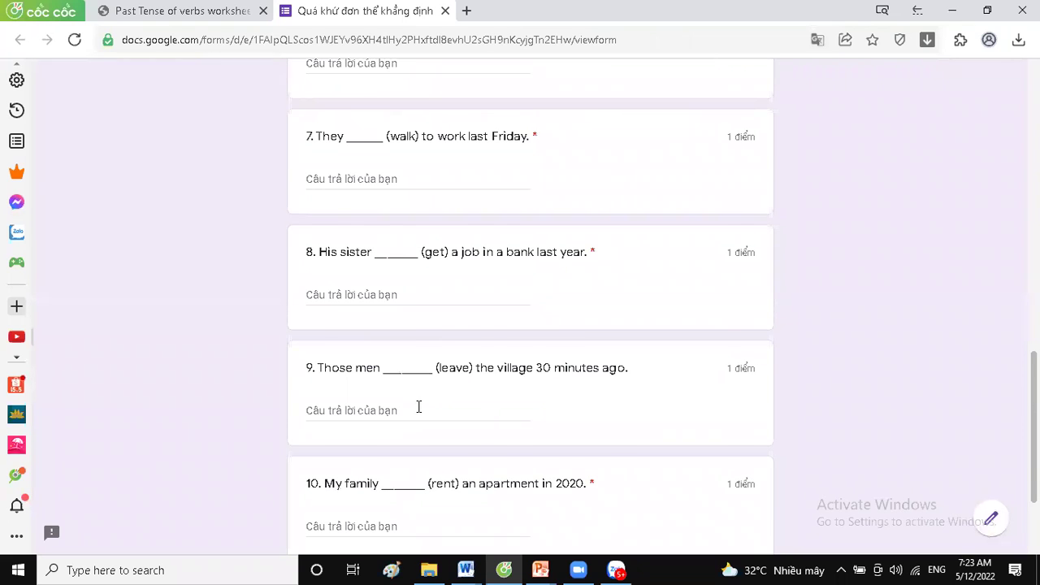
scroll(419, 407, "up", 5)
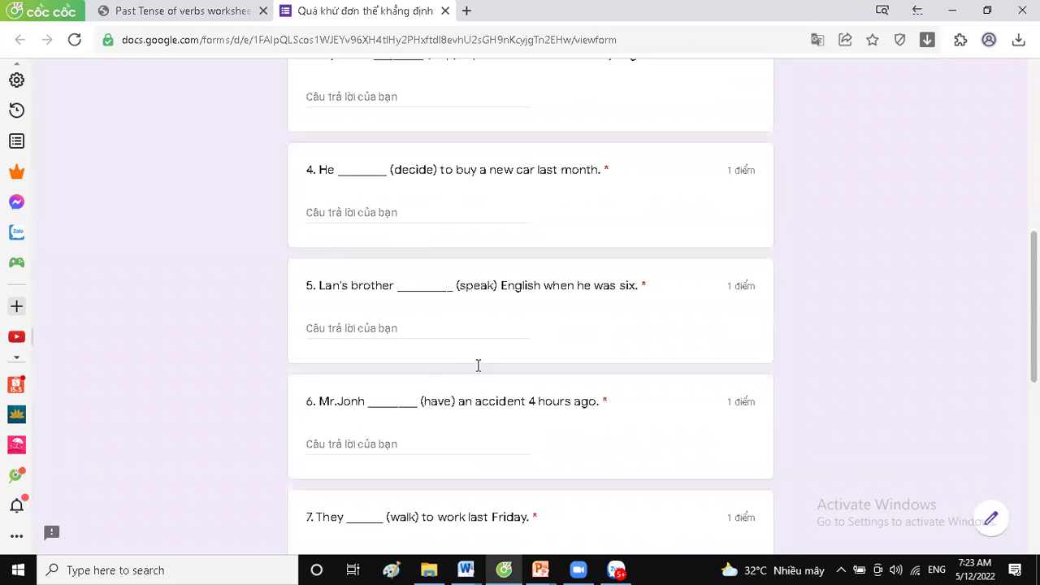
scroll(478, 366, "up", 7)
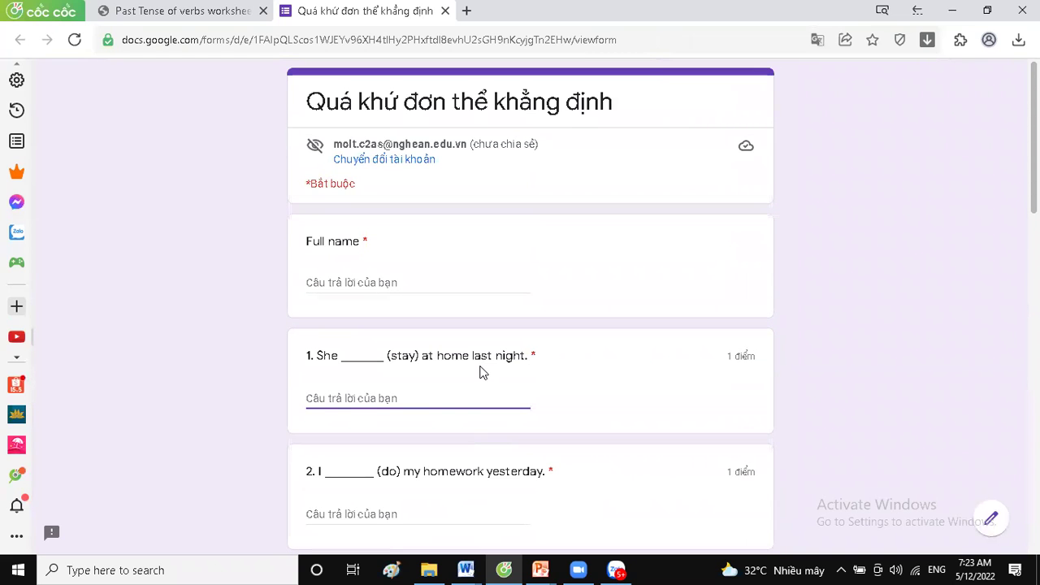
scroll(480, 372, "down", 12)
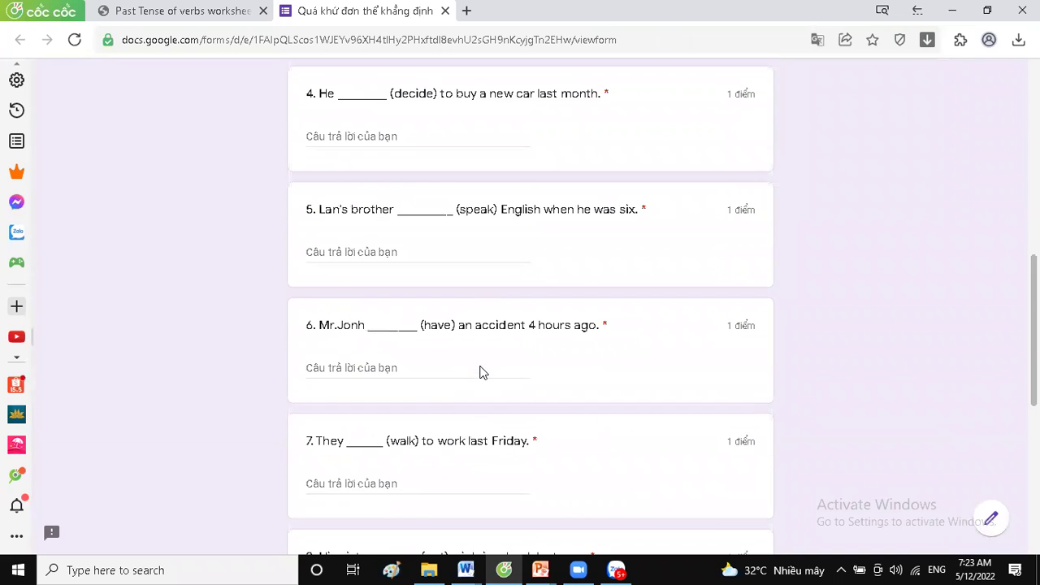
scroll(481, 364, "down", 5)
scroll(481, 364, "up", 17)
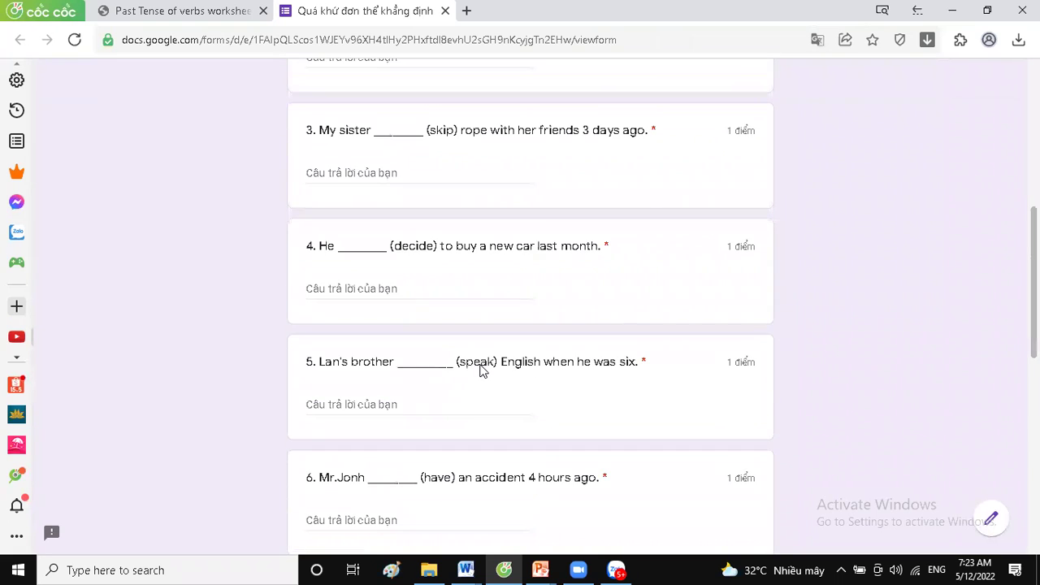
scroll(481, 364, "up", 1)
scroll(480, 366, "down", 1)
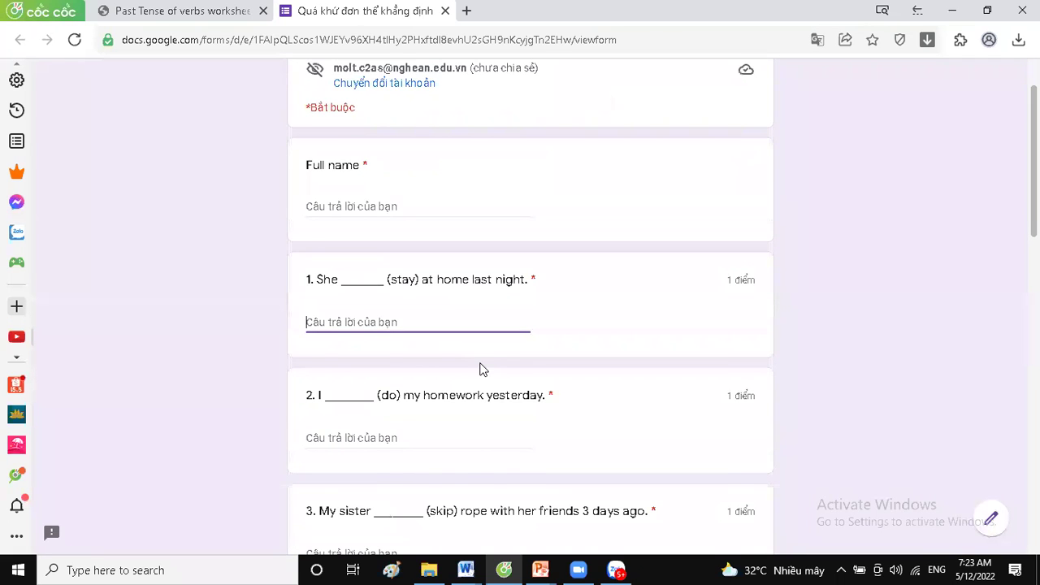
scroll(479, 370, "up", 1)
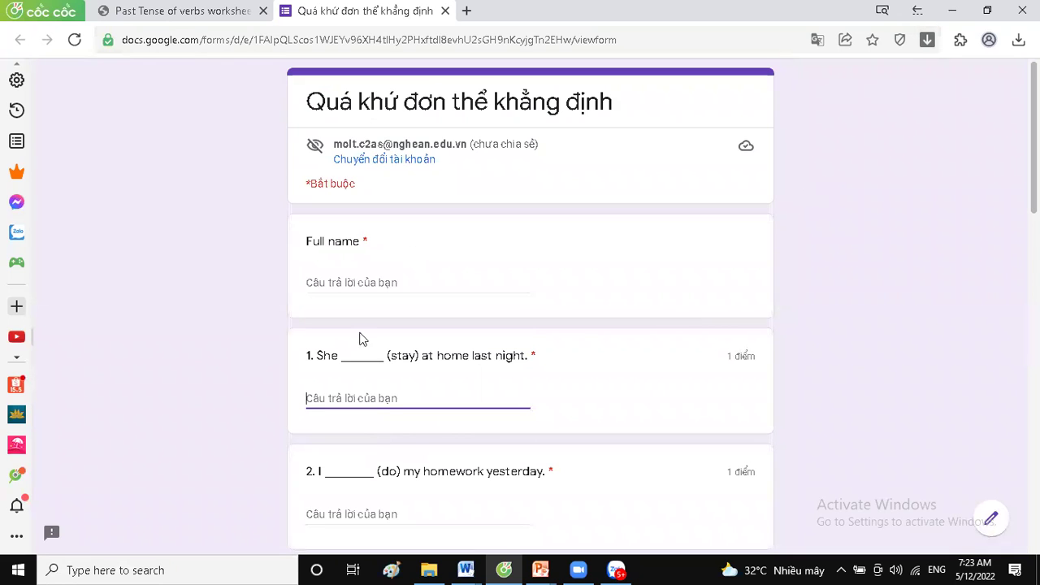
left_click(317, 282)
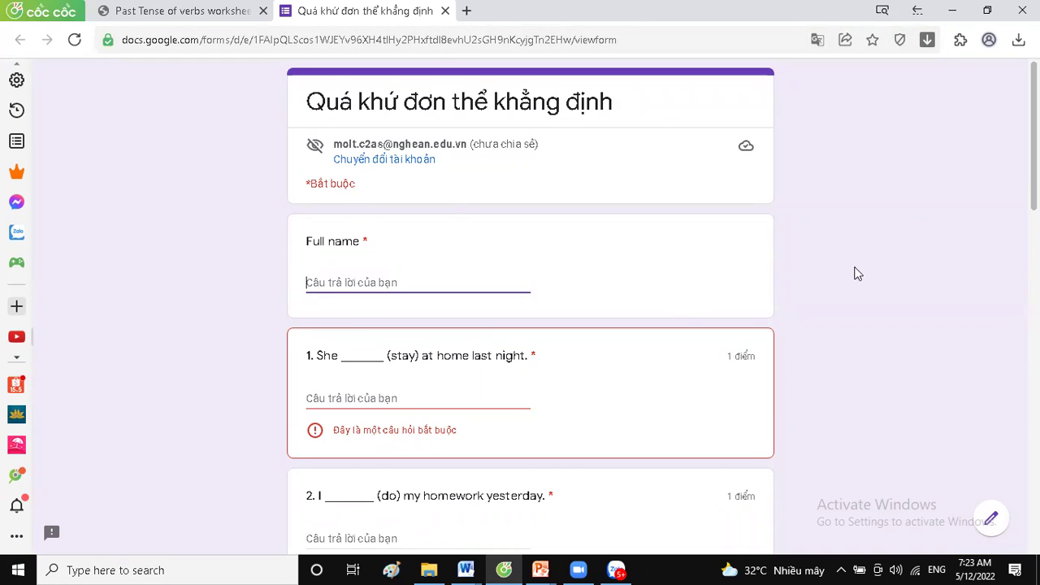
scroll(548, 240, "down", 5)
scroll(525, 339, "up", 3)
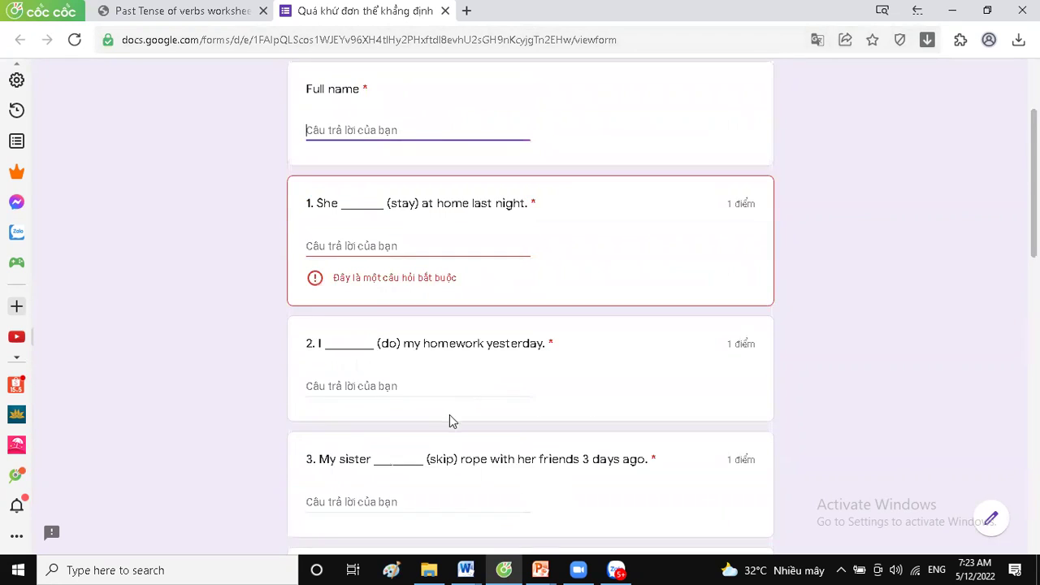
scroll(450, 420, "down", 10)
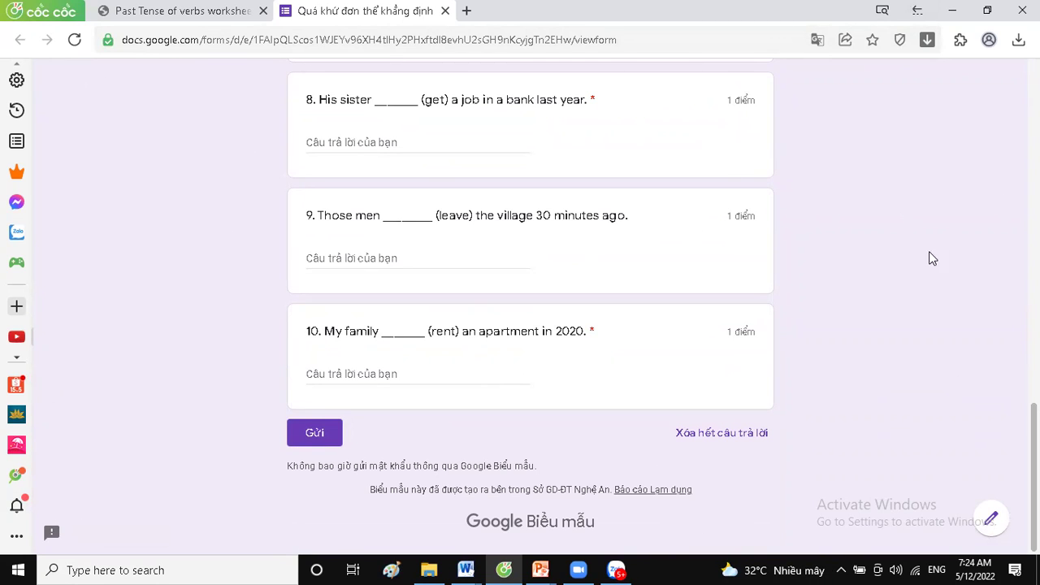
Step: Search the web for "ioe" in a new browser tab and open the IOE home page at ioe.vn
left_click(471, 12)
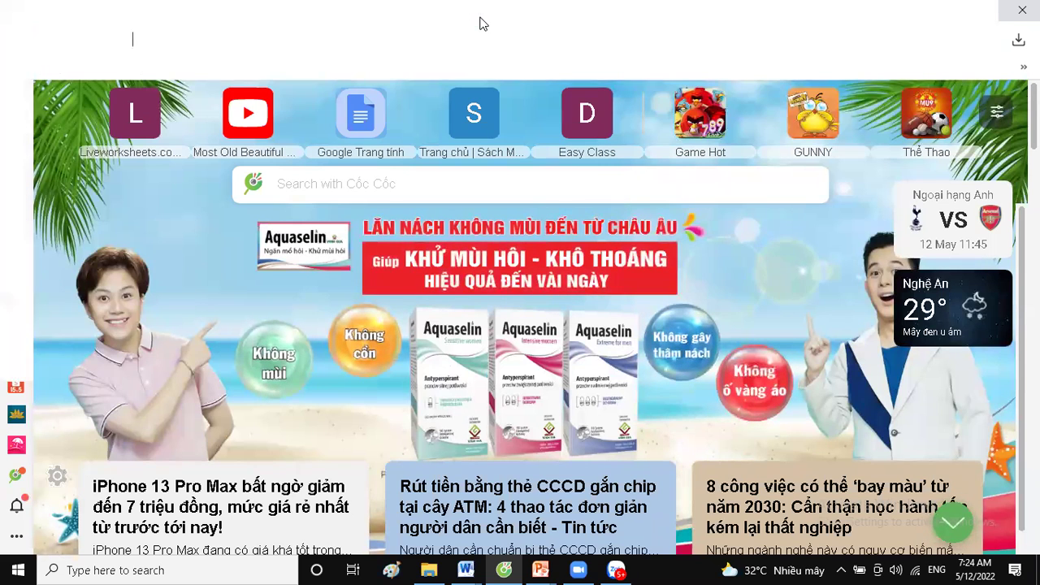
type("ioe")
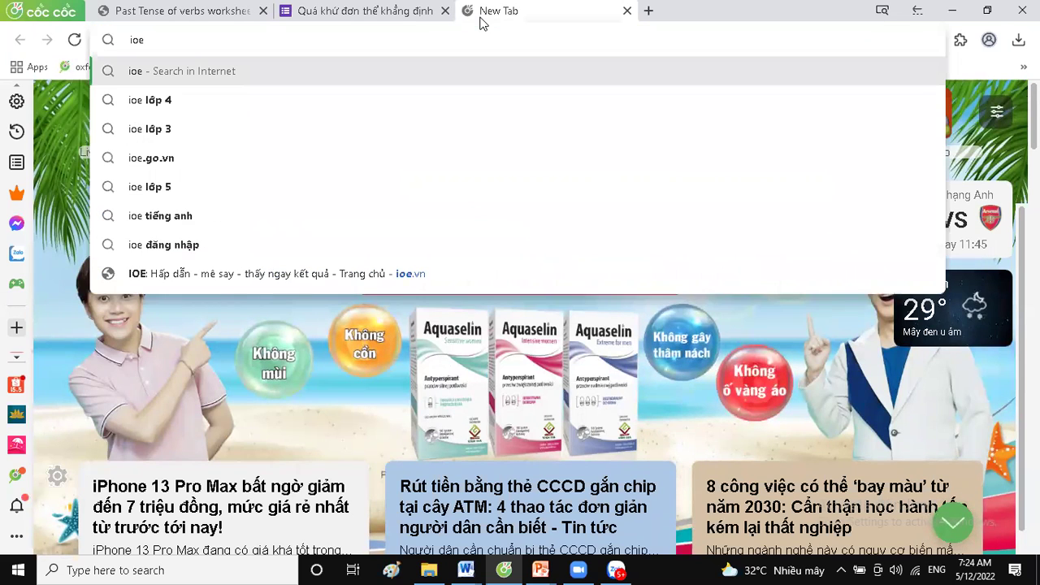
left_click(144, 77)
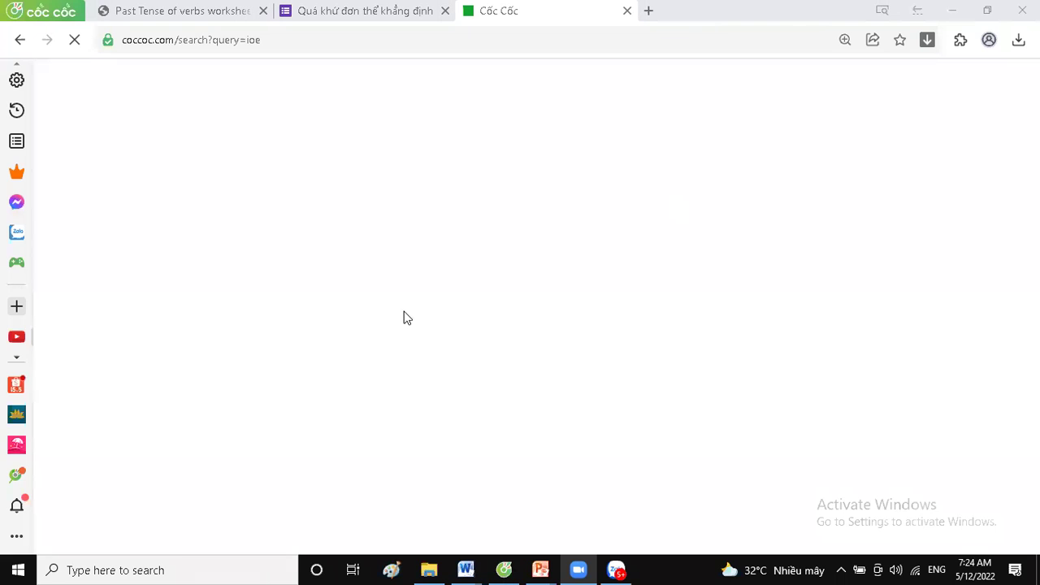
scroll(598, 370, "down", 4)
scroll(590, 382, "down", 2)
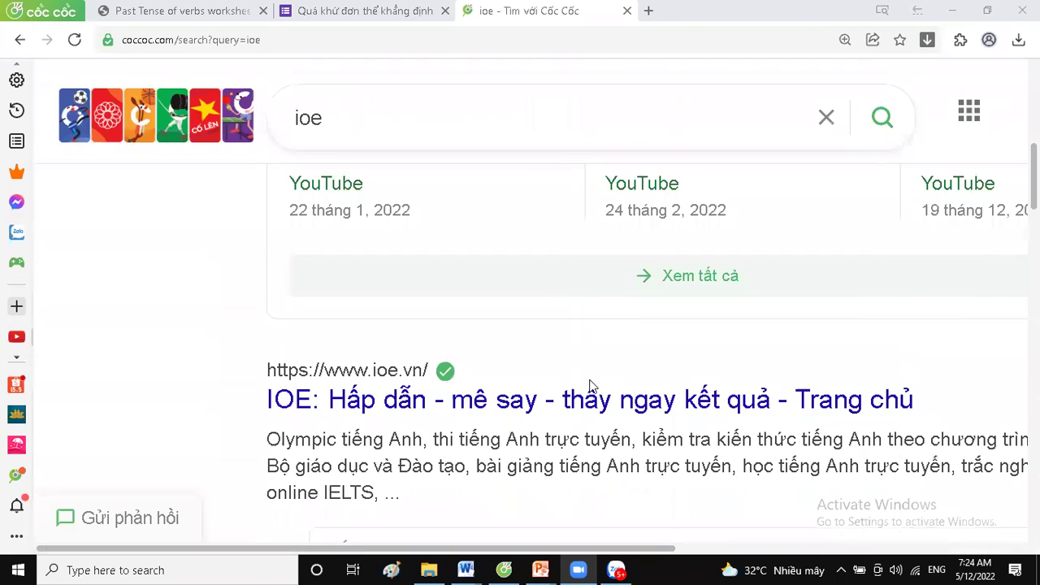
left_click(313, 413)
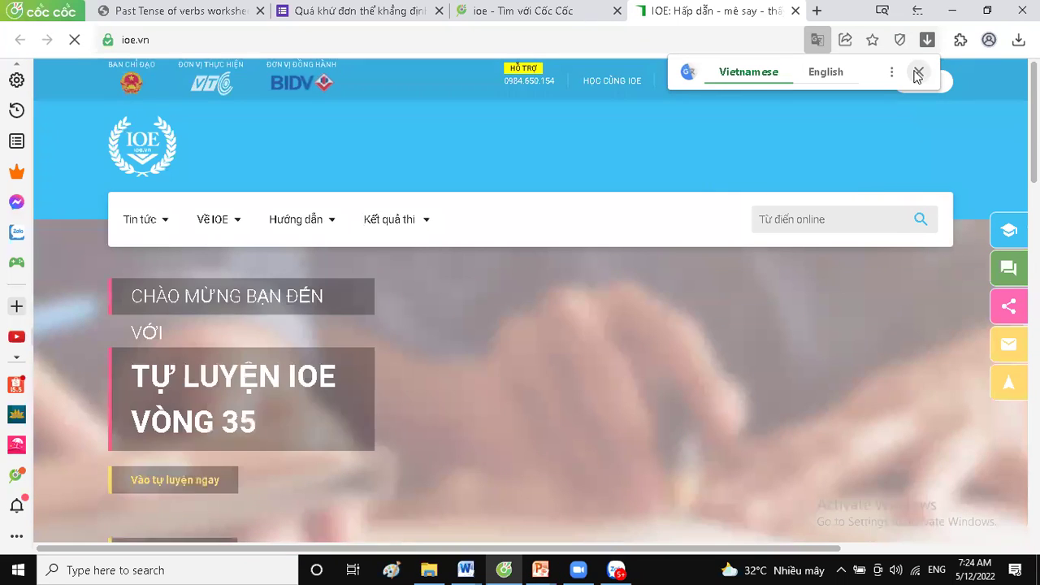
Step: Dismiss the translation offer and promotional pop-ups on the IOE site, and open its account registration page
left_click(919, 71)
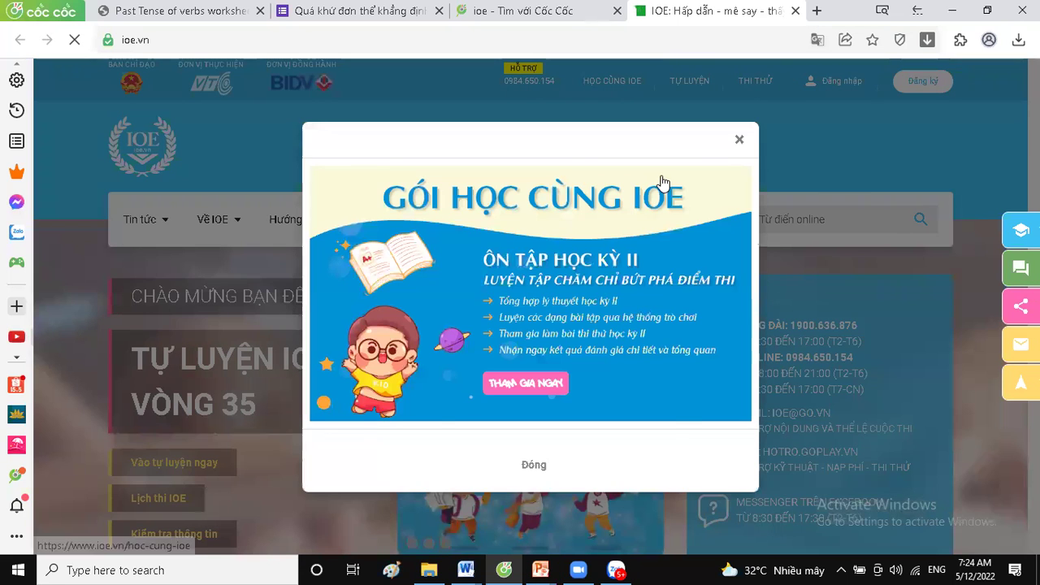
left_click(739, 141)
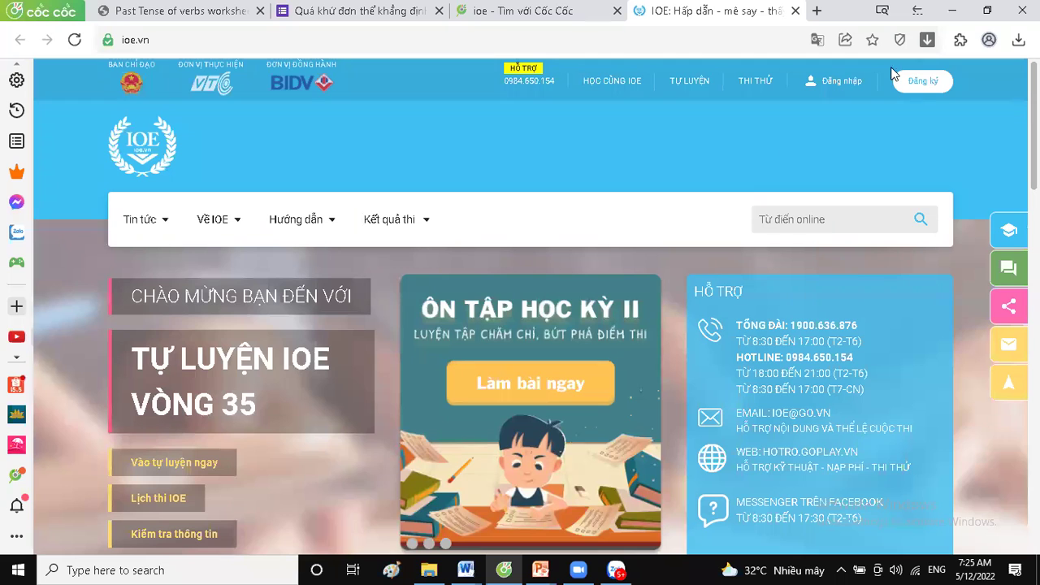
left_click(931, 81)
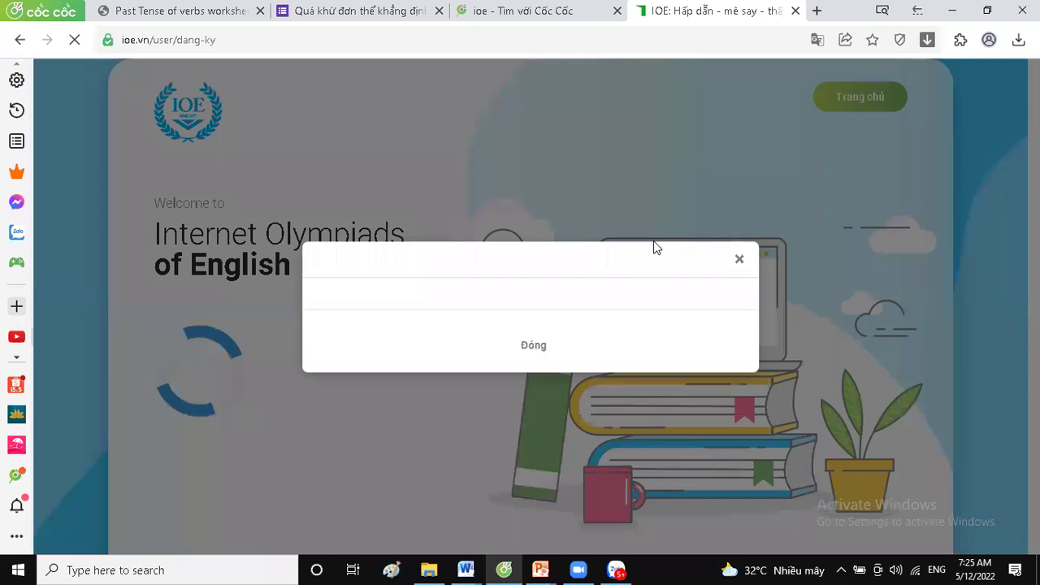
left_click(739, 261)
Step: Switch to the goEdu login page and open its registration form for a new account
left_click(559, 13)
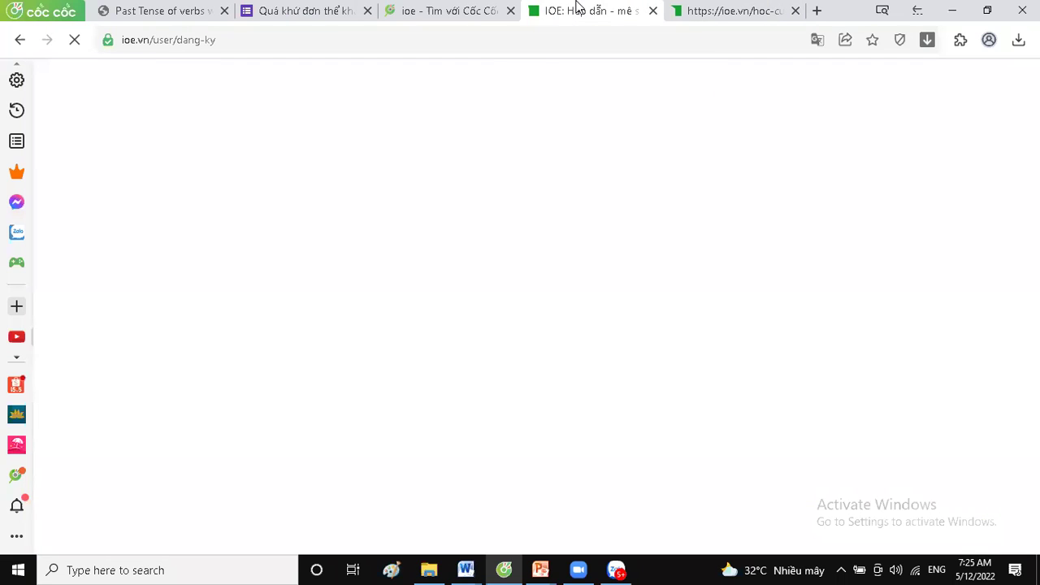
left_click(716, 13)
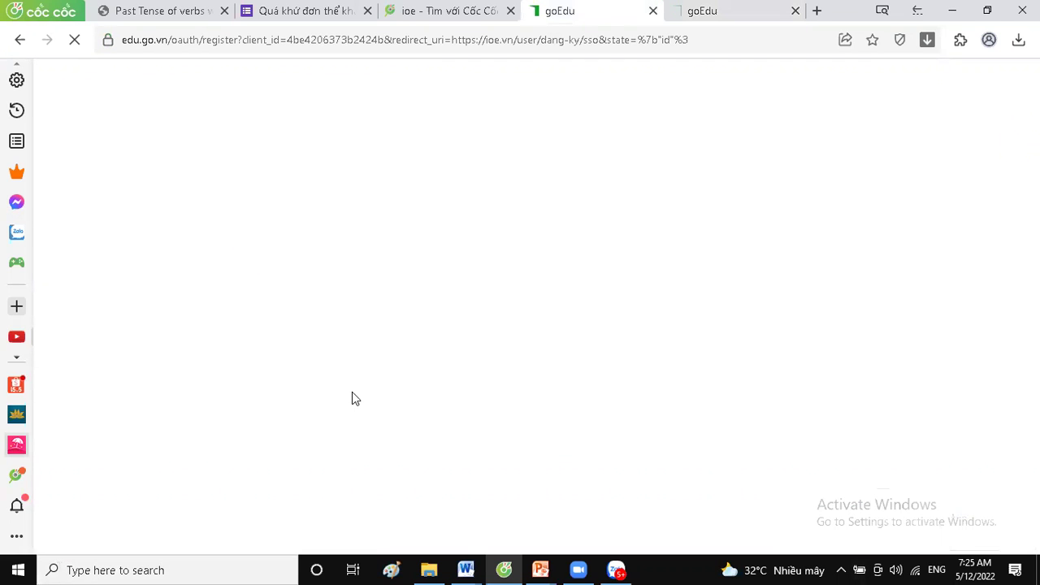
left_click(729, 13)
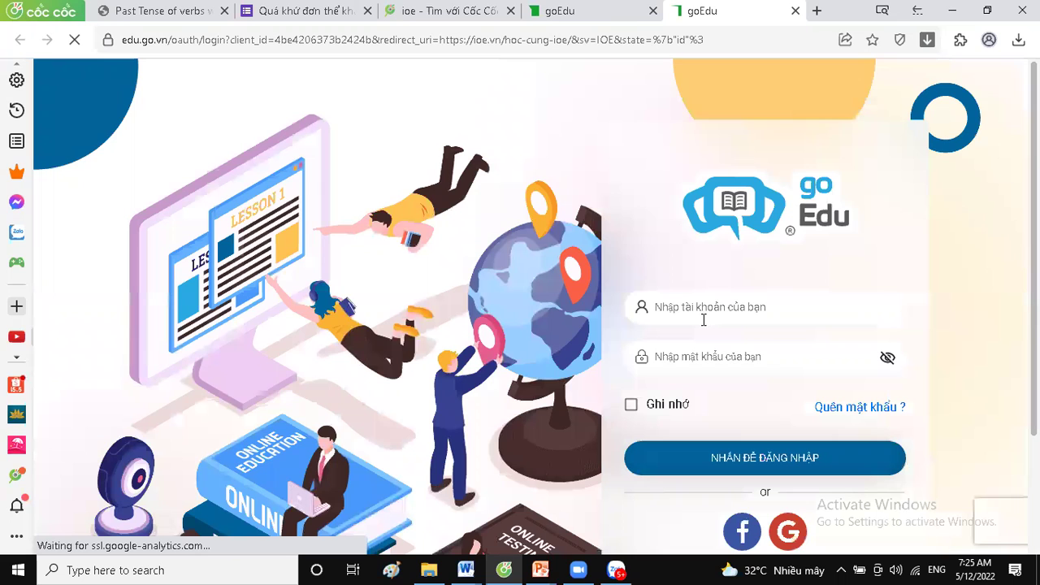
left_click(707, 322)
scroll(824, 447, "down", 2)
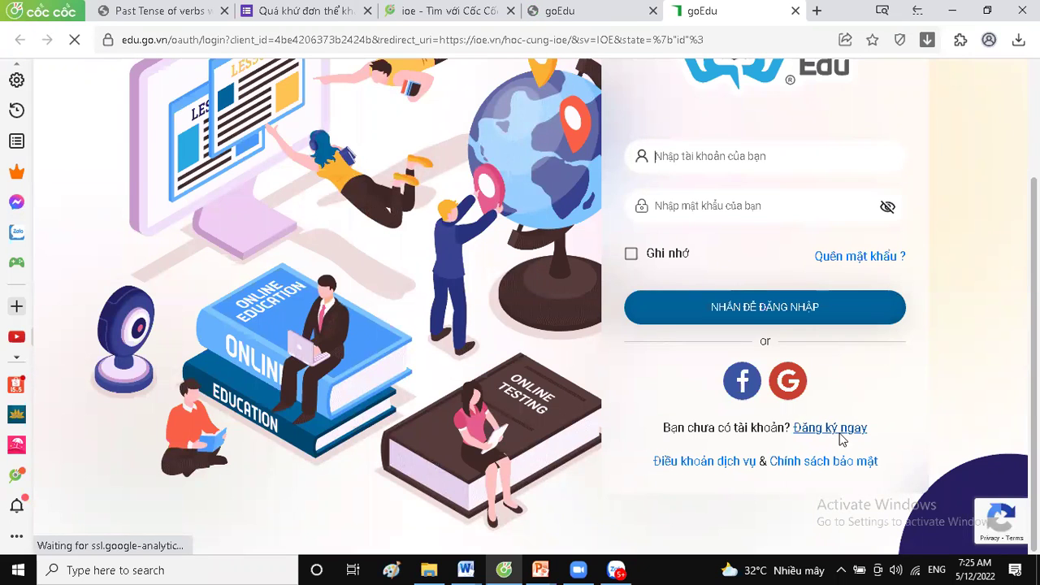
left_click(836, 447)
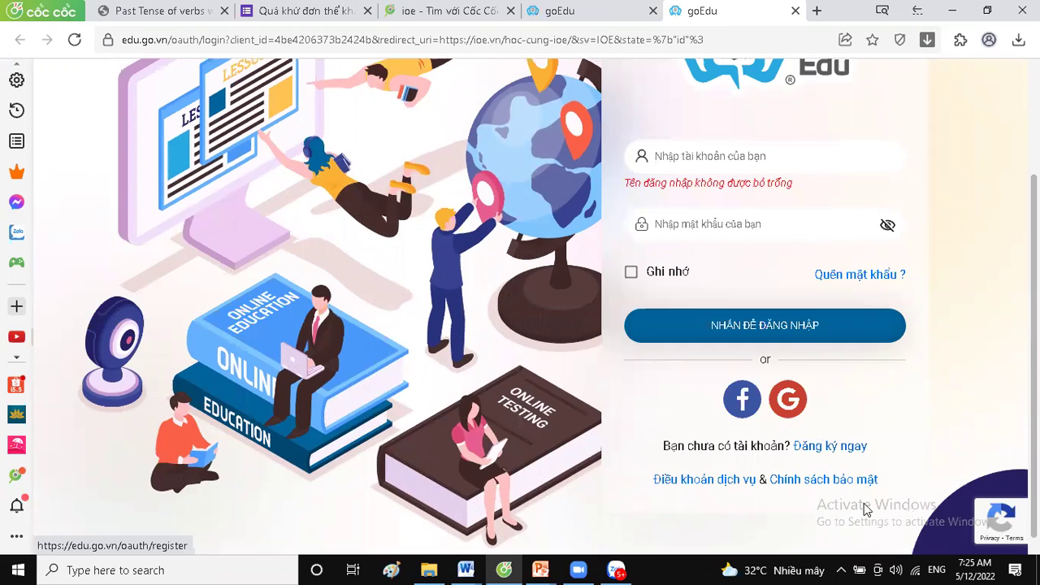
left_click(815, 447)
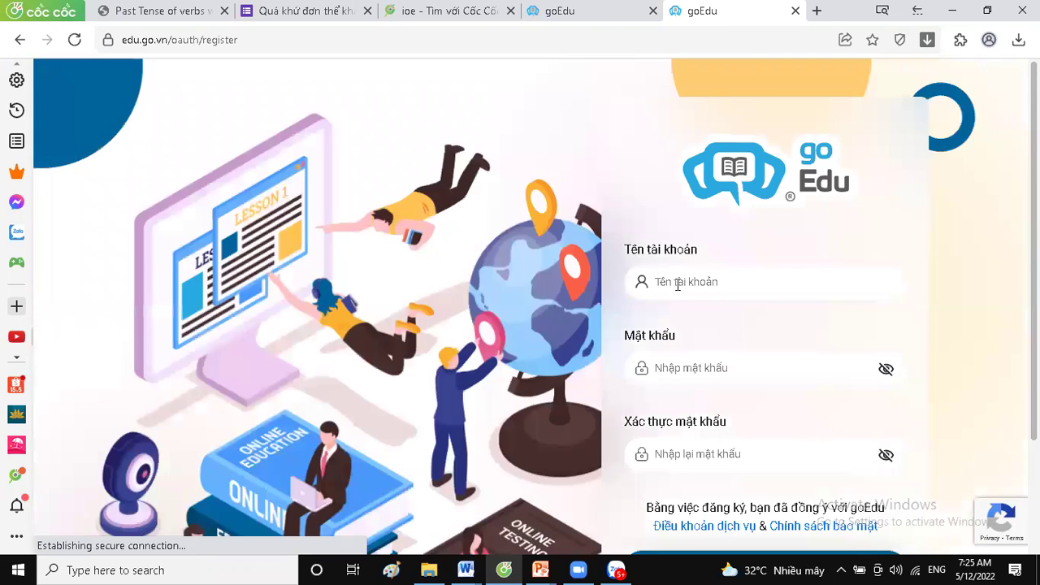
Step: Fill in the account name, the password and the password confirmation in the goEdu registration form
left_click(678, 282)
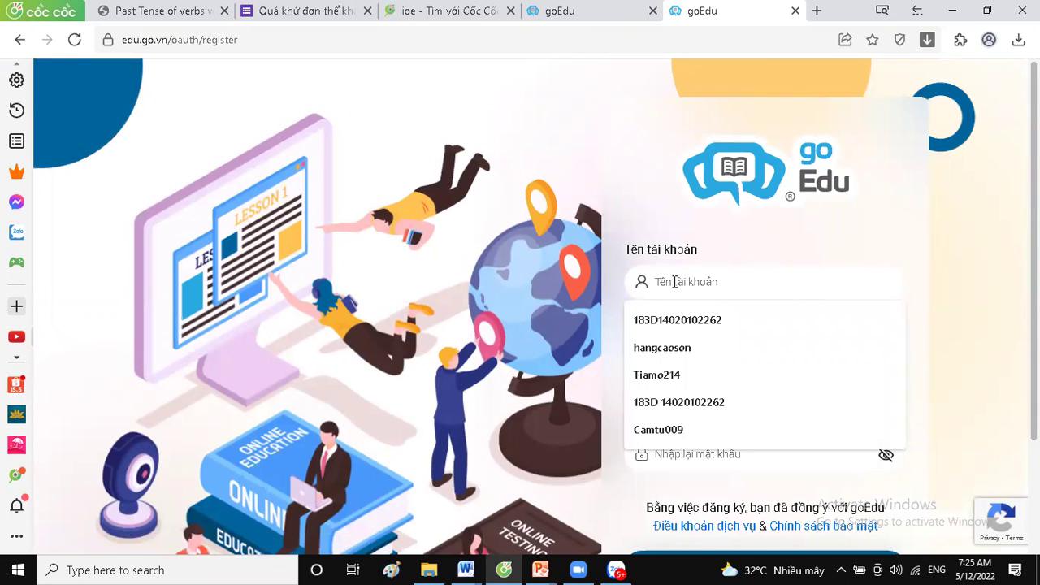
type("Missmo")
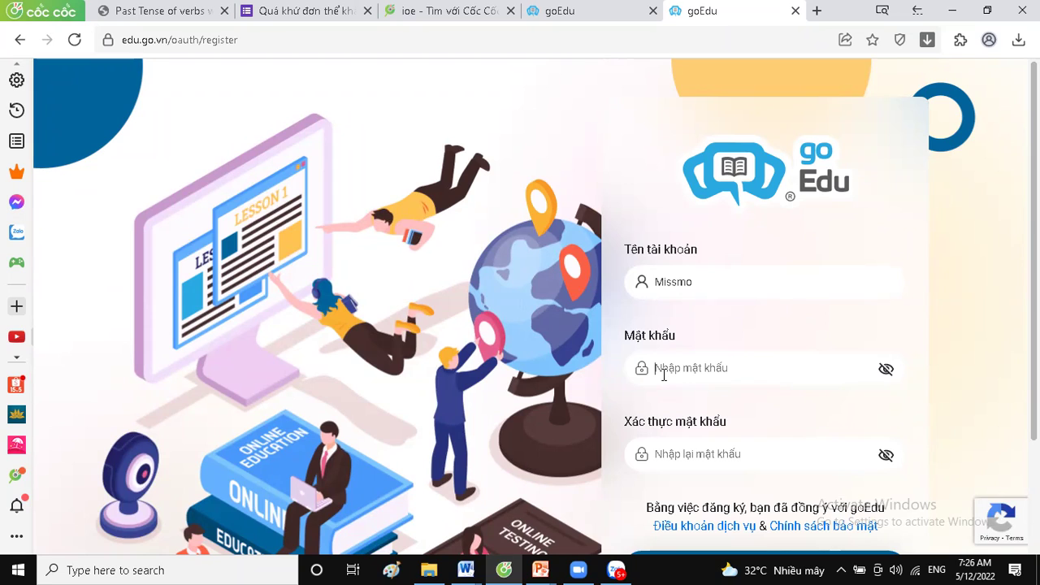
type("**")
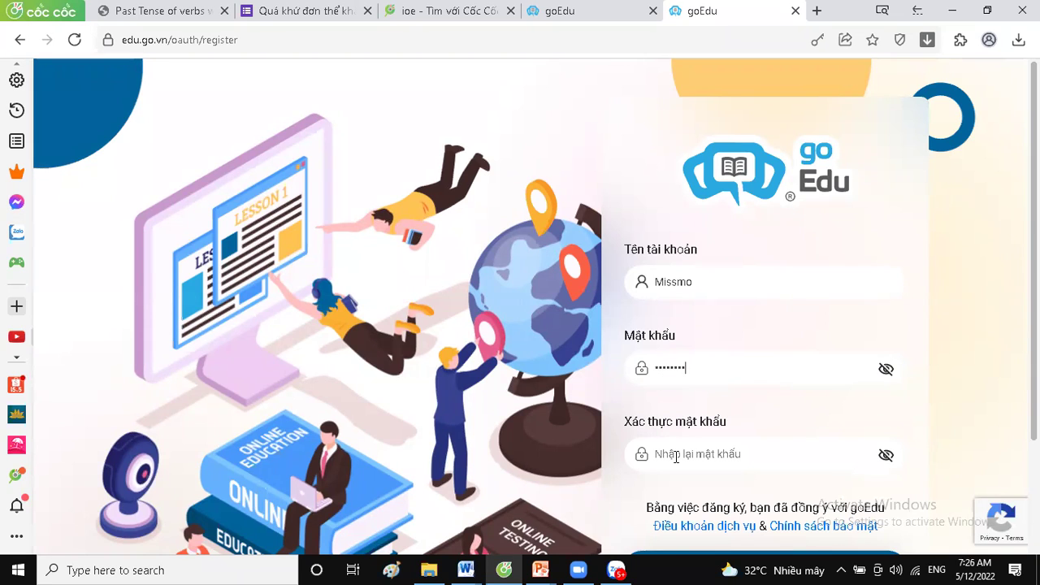
type("*")
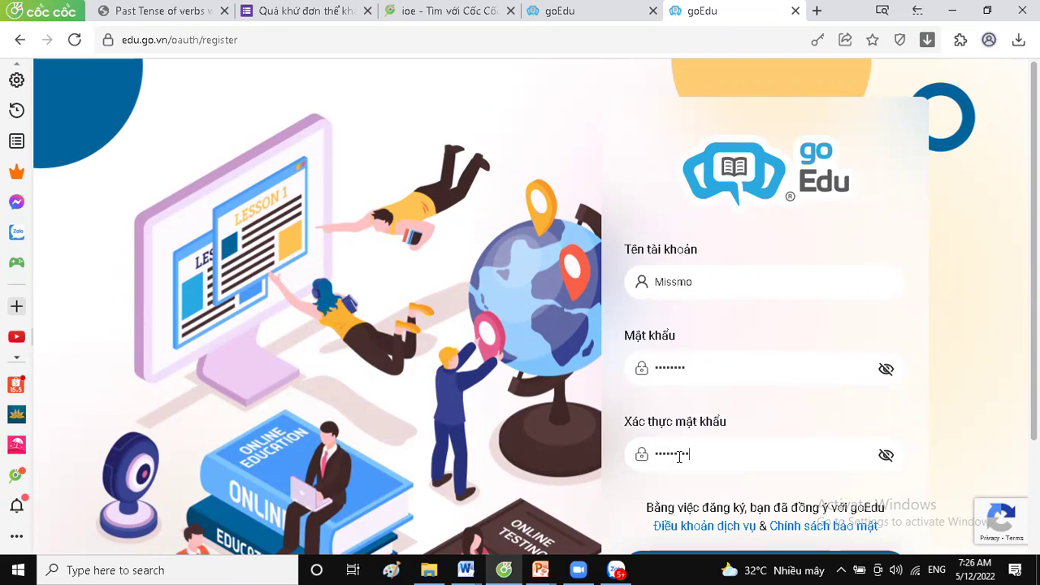
Step: Try to submit the registration, reveal both password entries, and remove the extra leading character from the password confirmation
scroll(702, 453, "down", 2)
left_click(720, 436)
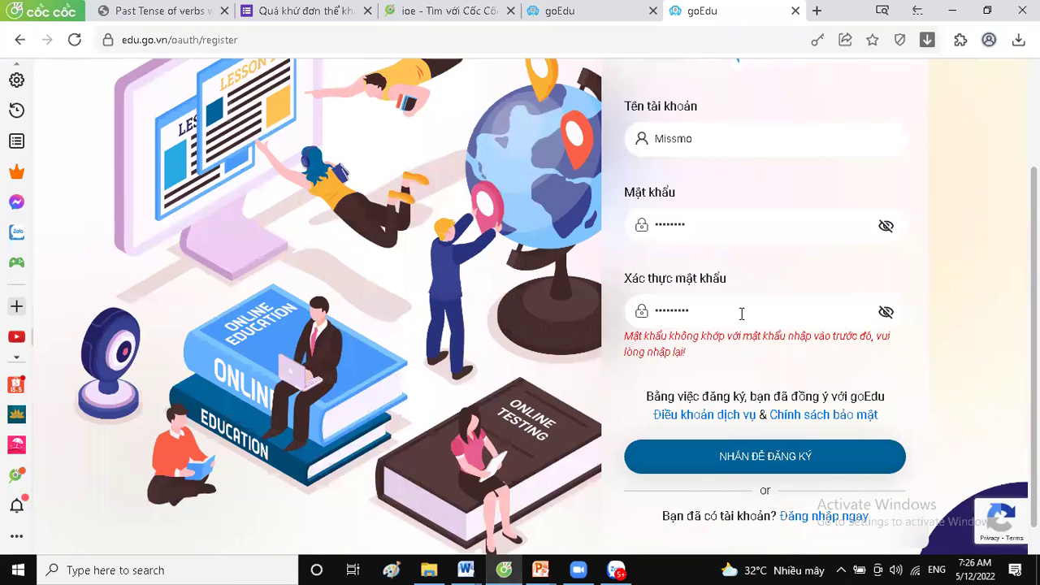
left_click(885, 228)
left_click(887, 228)
left_click(888, 231)
left_click(886, 314)
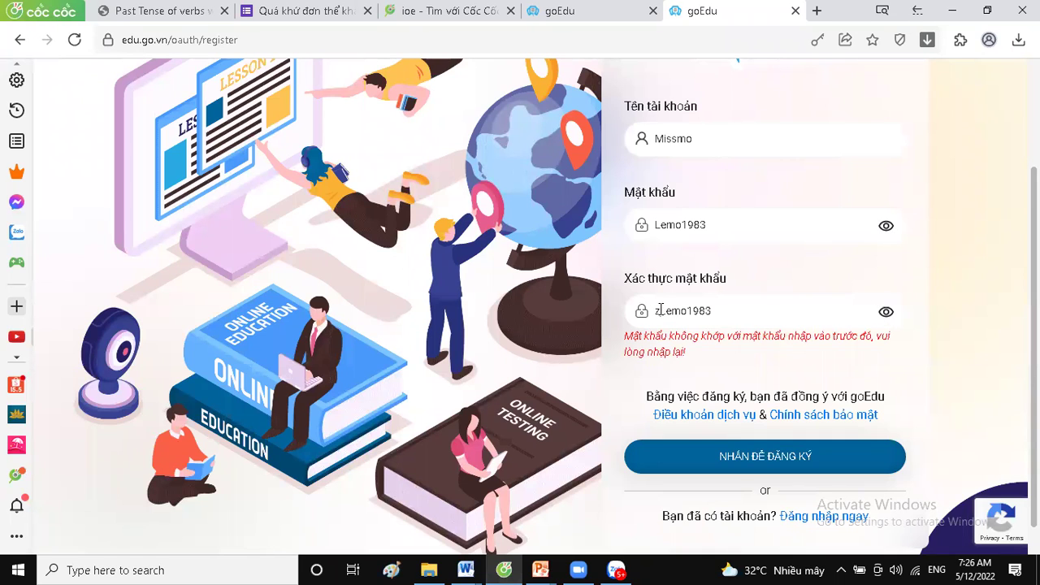
left_click(659, 311)
key("BackSpace")
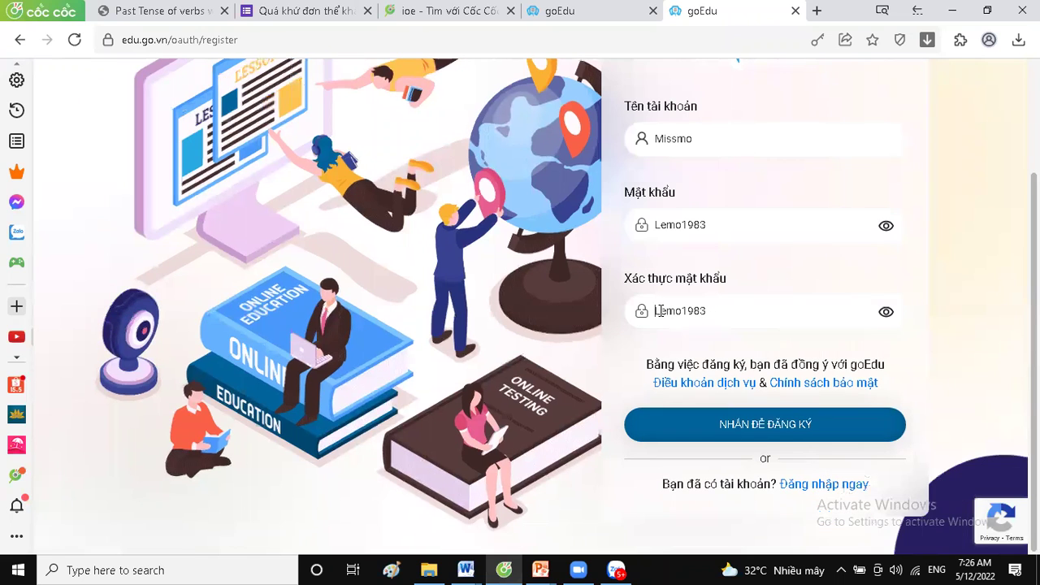
Step: Resubmit the registration with digits added to the account name, and save the login in the browser
left_click(759, 434)
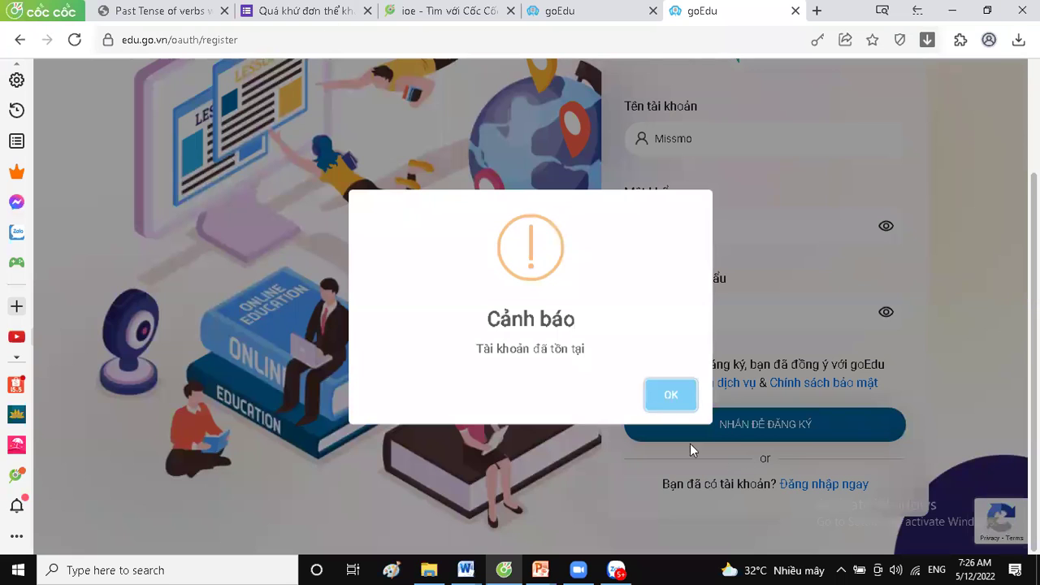
left_click(671, 395)
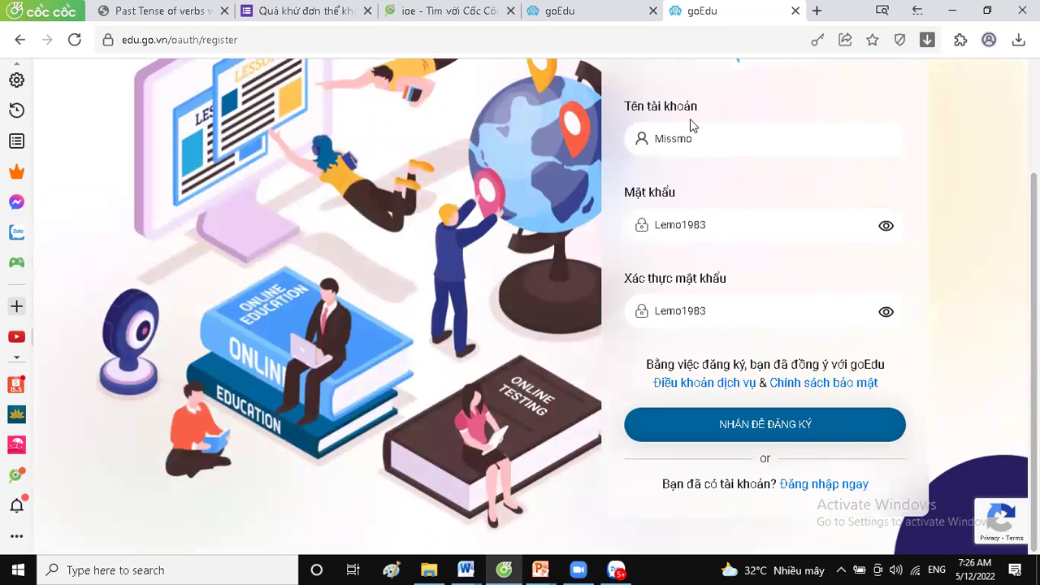
type("11")
left_click(672, 441)
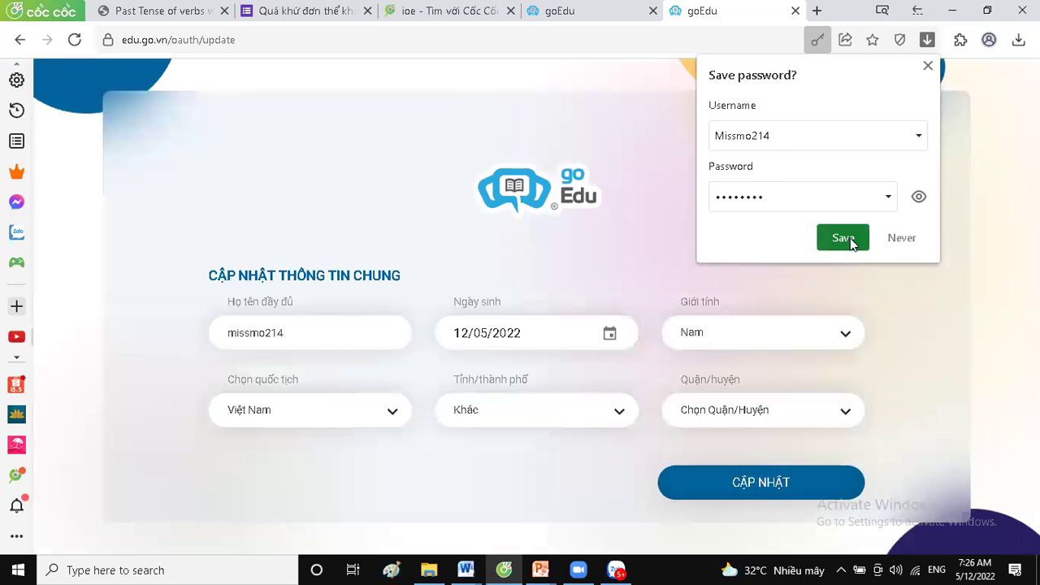
left_click(843, 238)
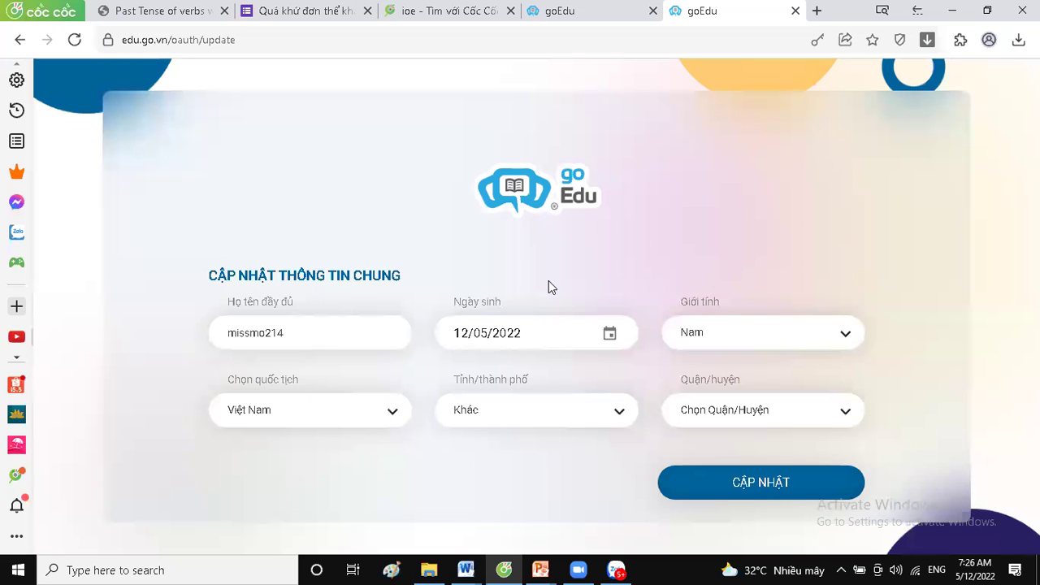
Step: Set the profile's gender to Nữ, the province to Nghệ An and the district to Huyện Anh Sơn
left_click(344, 330)
left_click(712, 332)
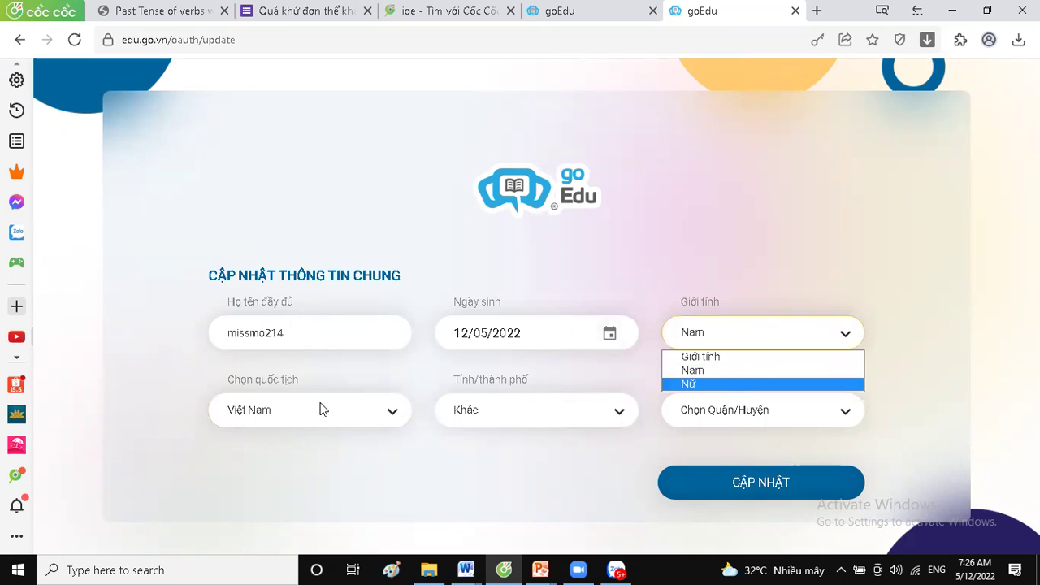
key("Return")
left_click(573, 404)
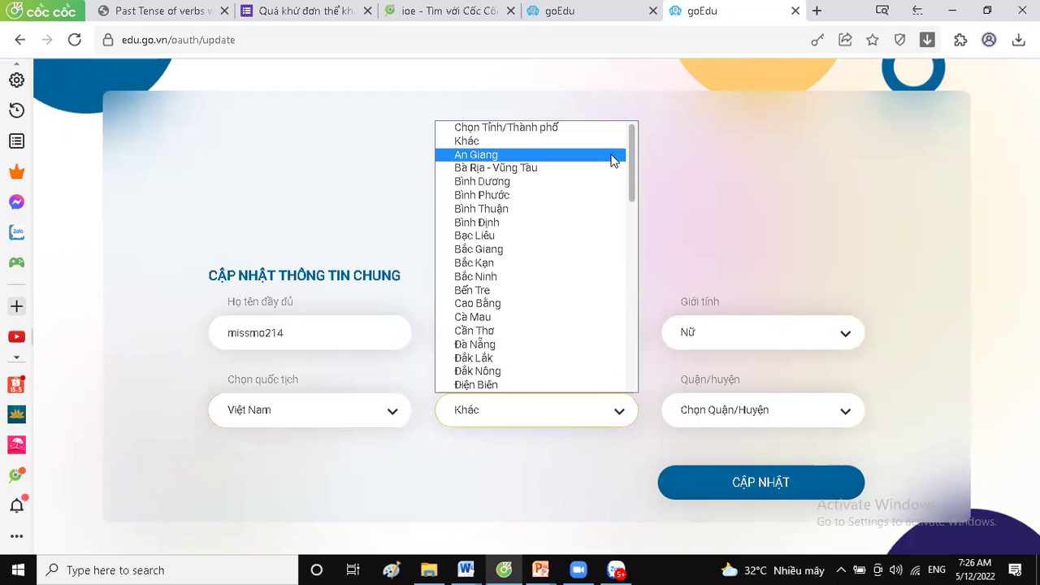
left_click_drag(629, 174, 636, 317)
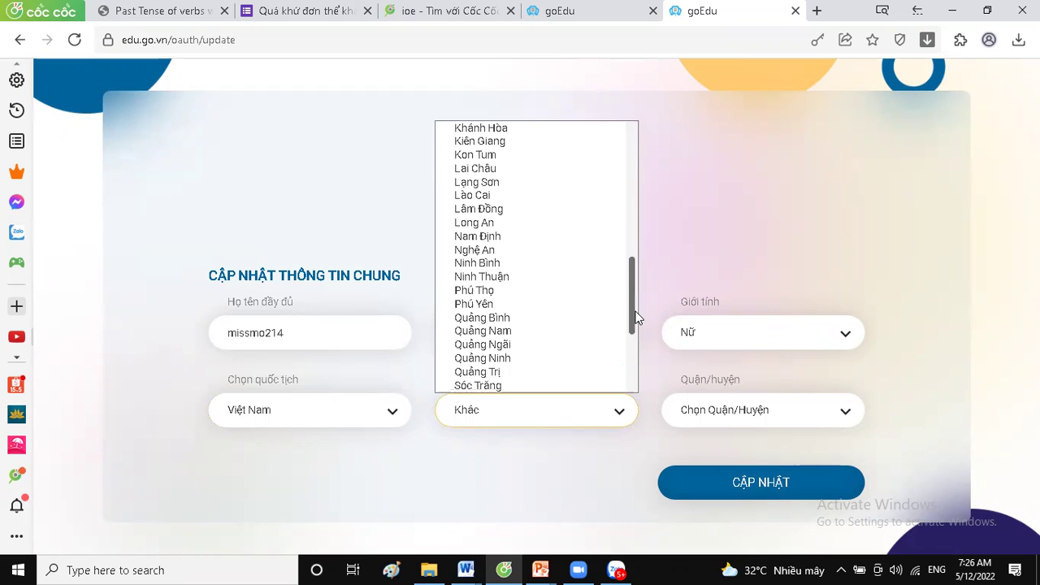
left_click(479, 249)
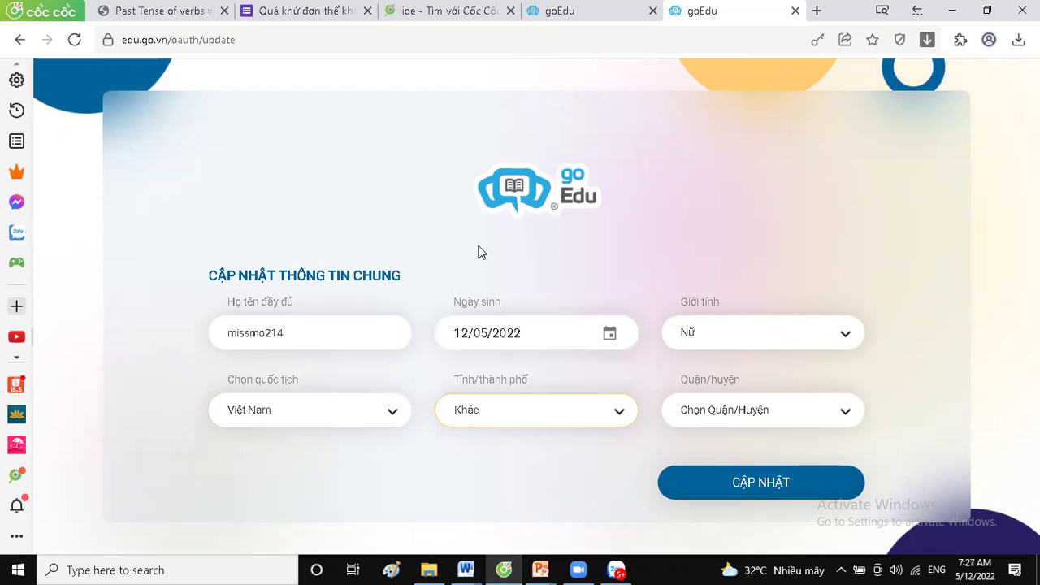
left_click(798, 414)
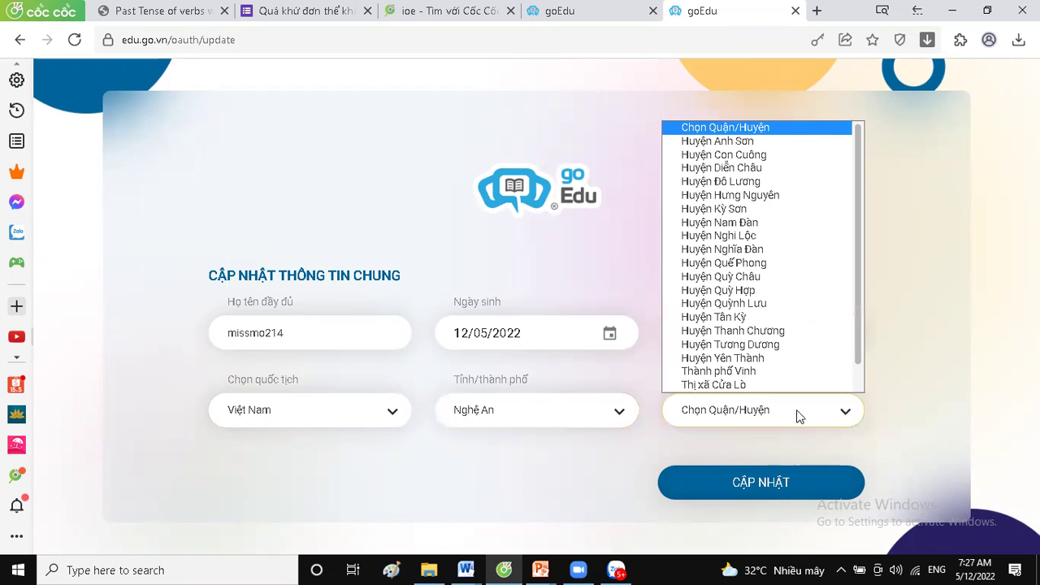
left_click(761, 142)
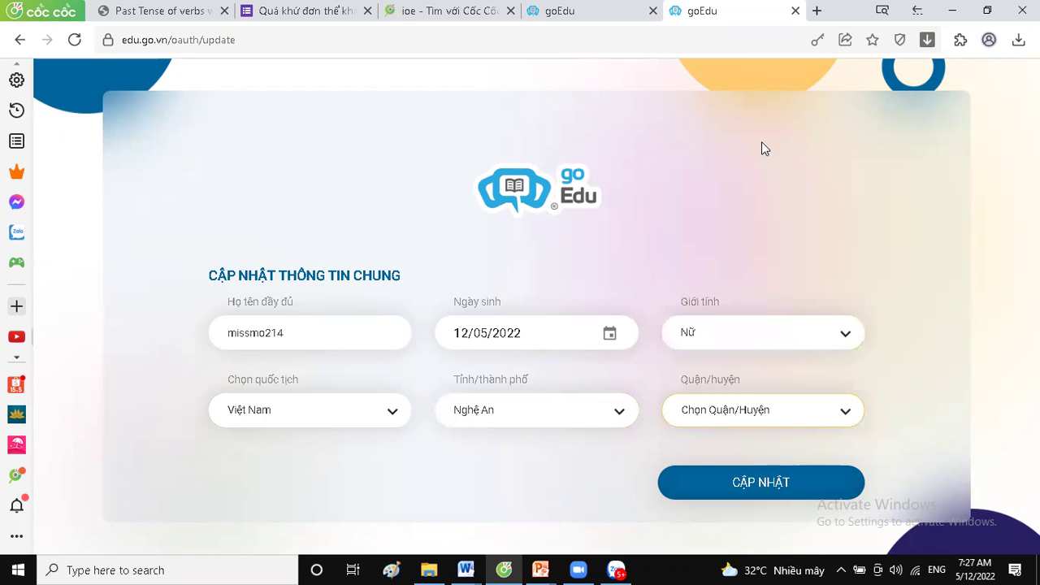
Step: Replace the profile's full name with a real name without digits, and try to submit the update
left_click(760, 487)
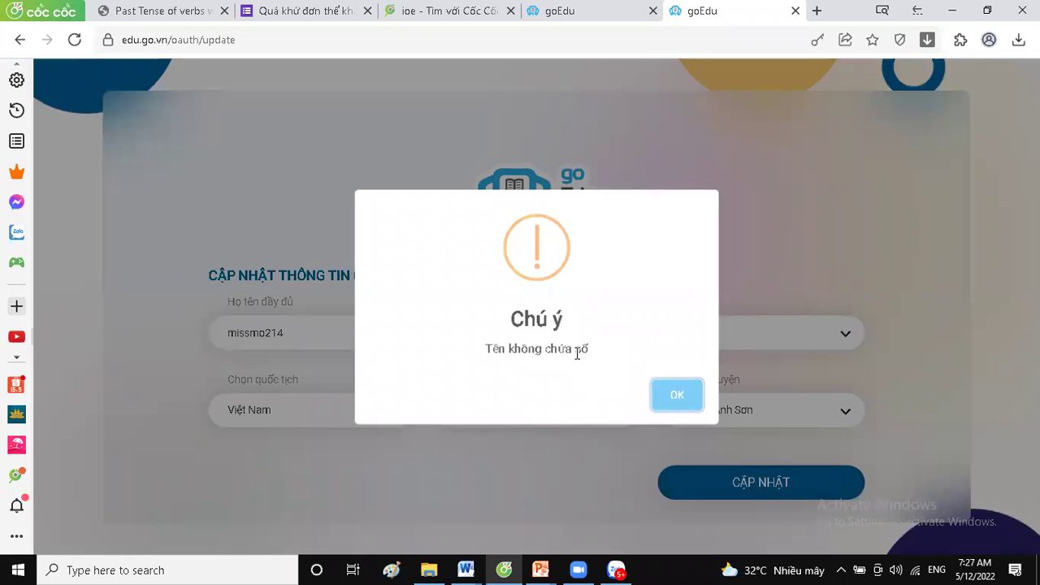
left_click(678, 396)
left_click(225, 334)
double_click(295, 333)
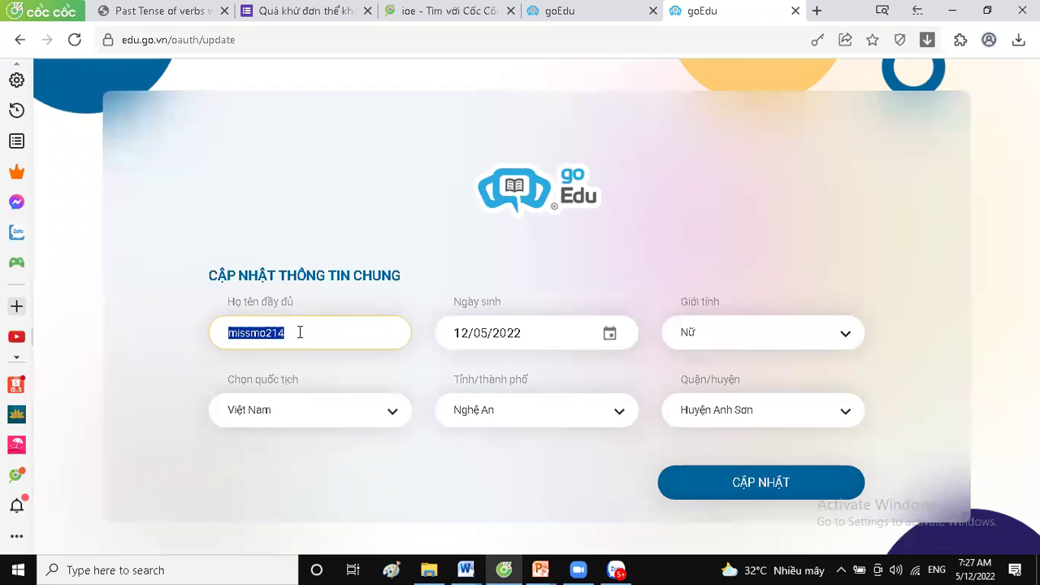
type("Le")
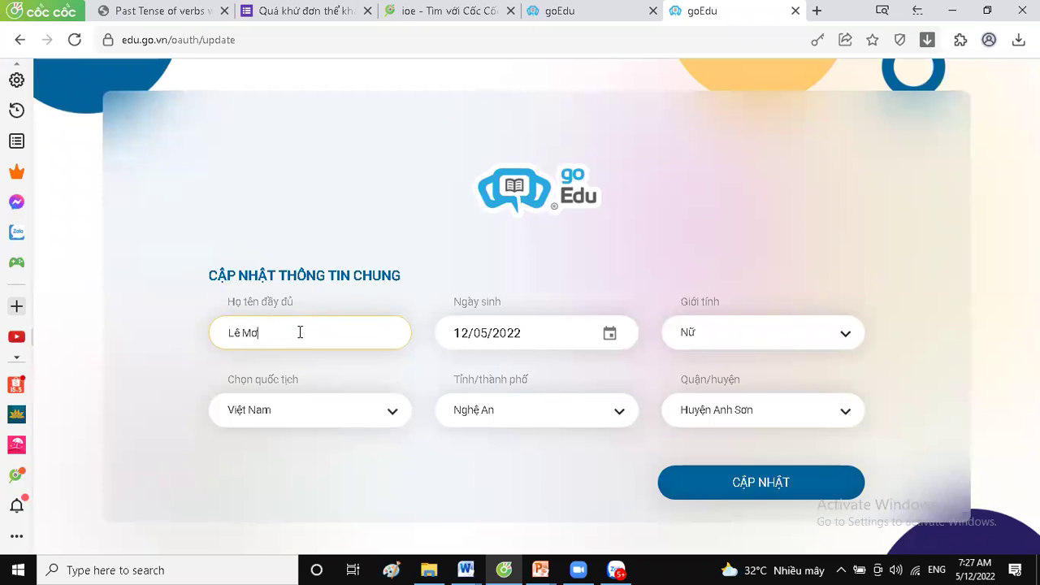
left_click(764, 494)
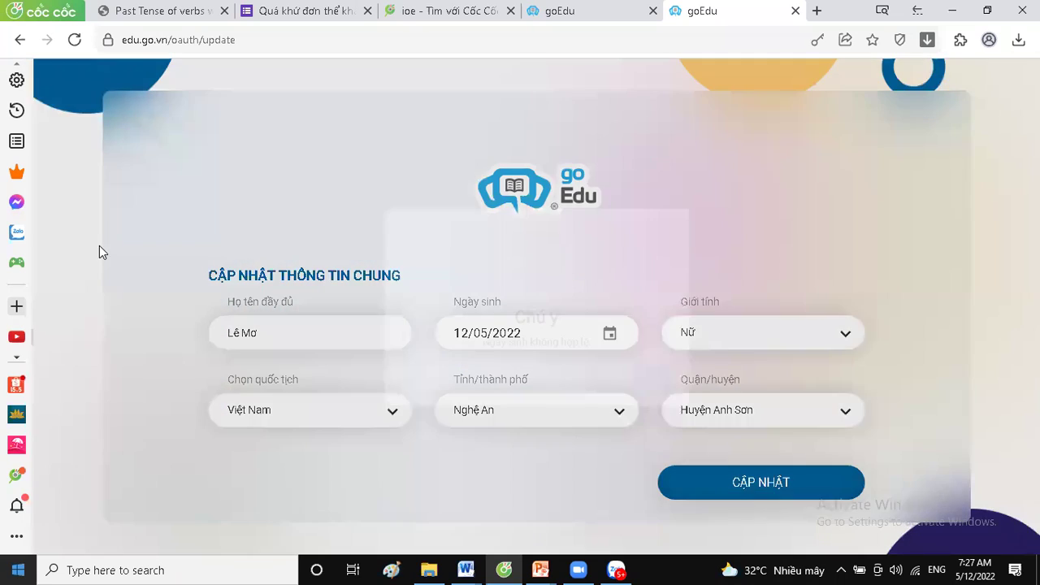
left_click(678, 398)
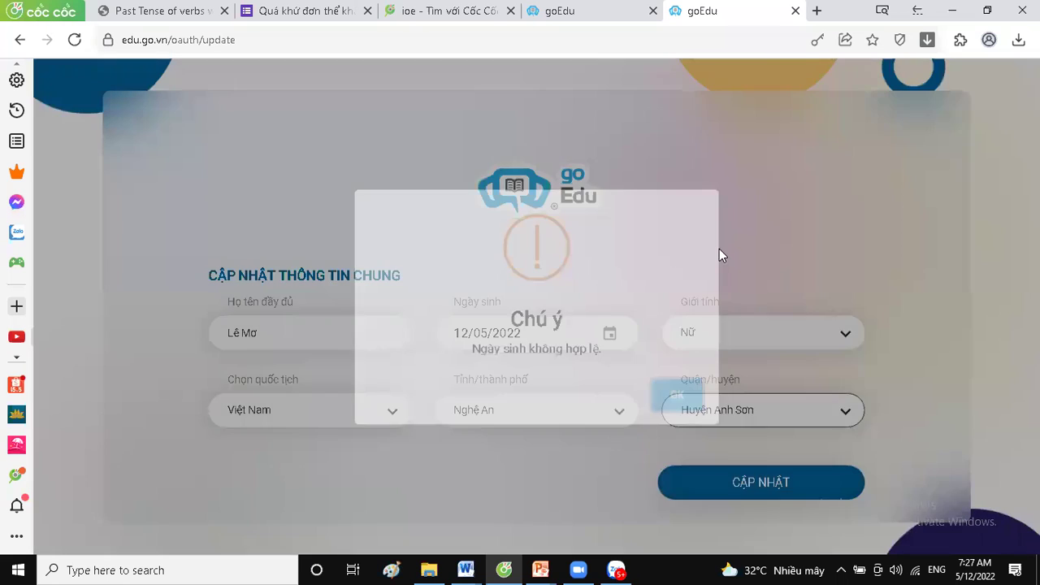
Step: Change the profile's date of birth to an earlier year, and submit the general information update
left_click(612, 336)
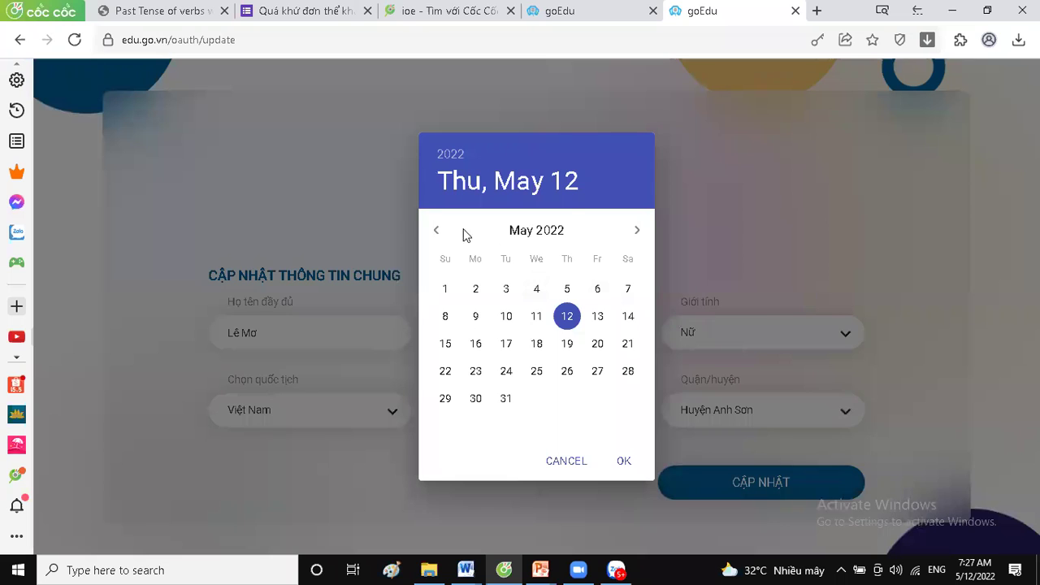
left_click(636, 232)
double_click(541, 230)
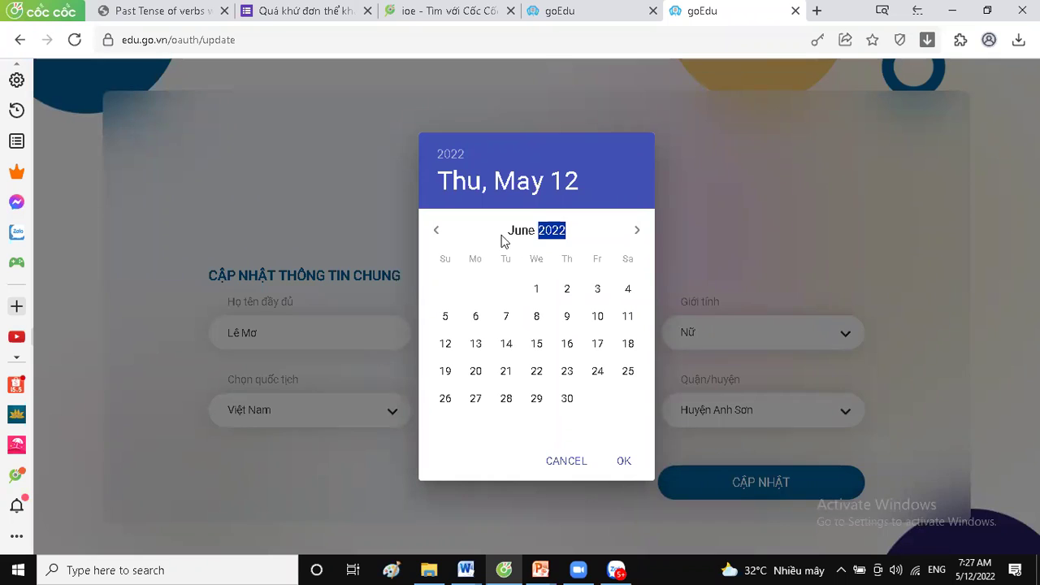
left_click(554, 234)
left_click_drag(553, 233, 567, 232)
left_click(437, 231)
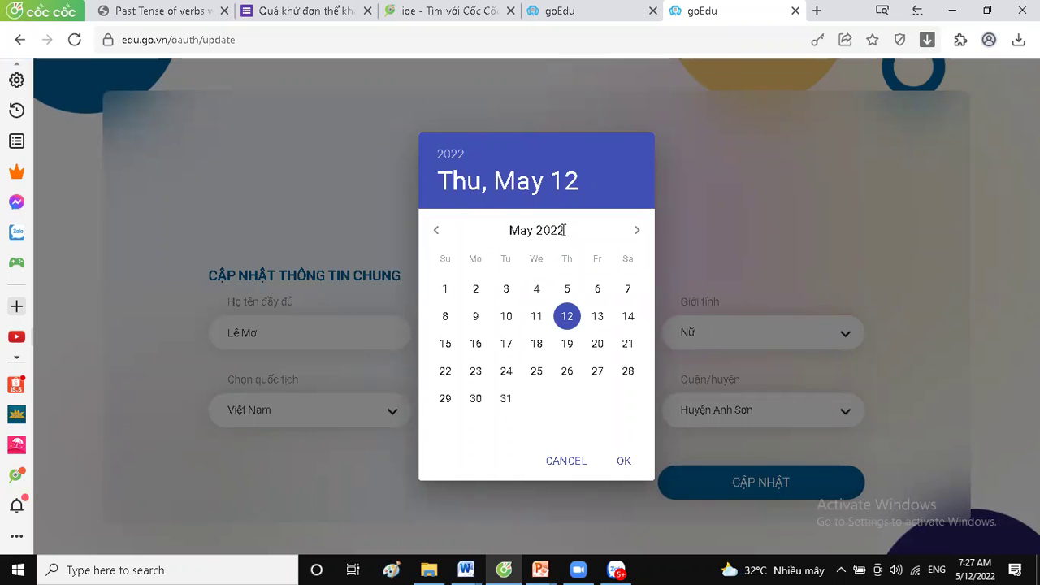
left_click(446, 154)
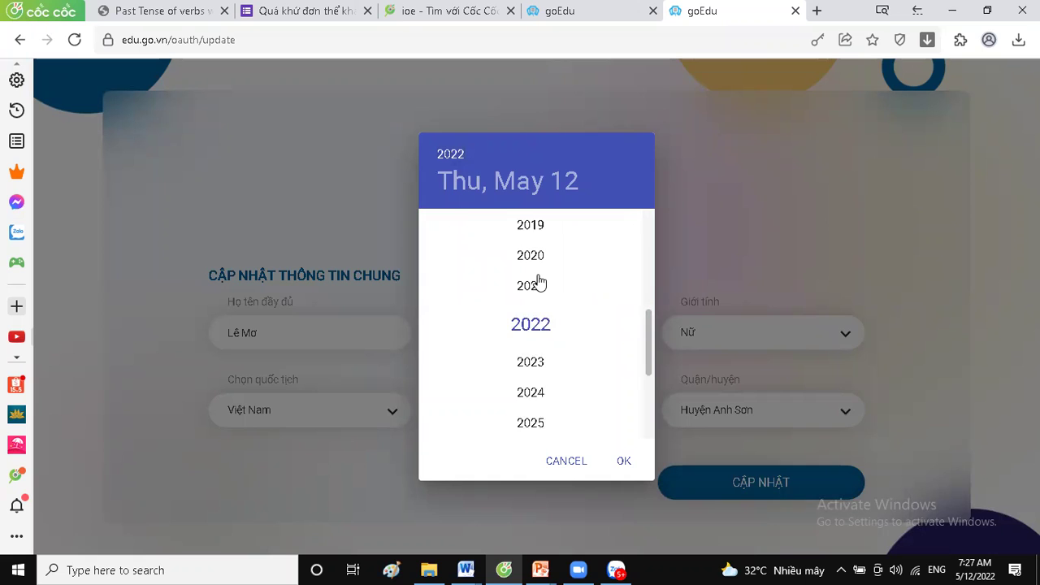
scroll(539, 281, "up", 4)
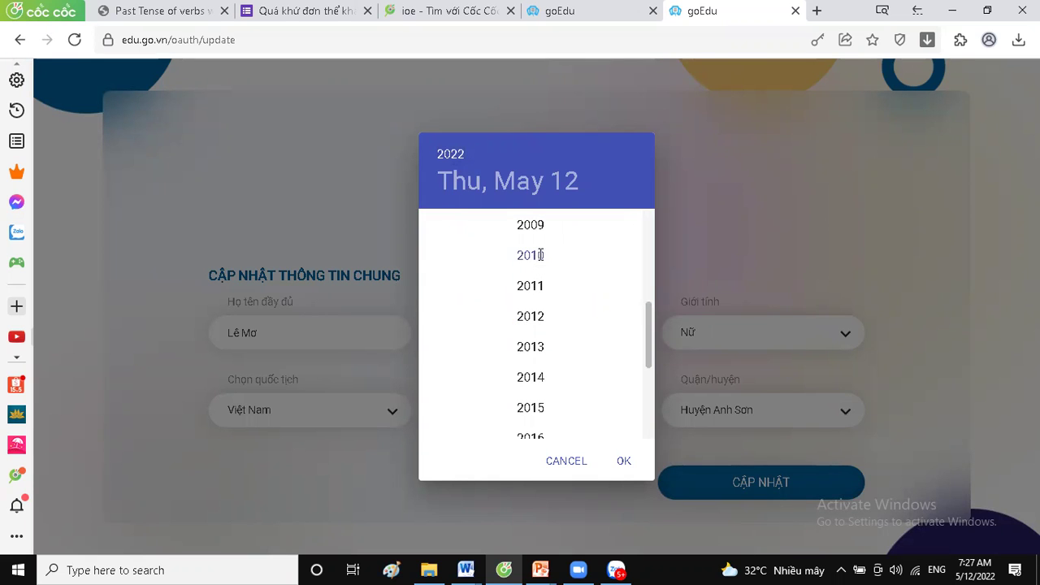
left_click(531, 255)
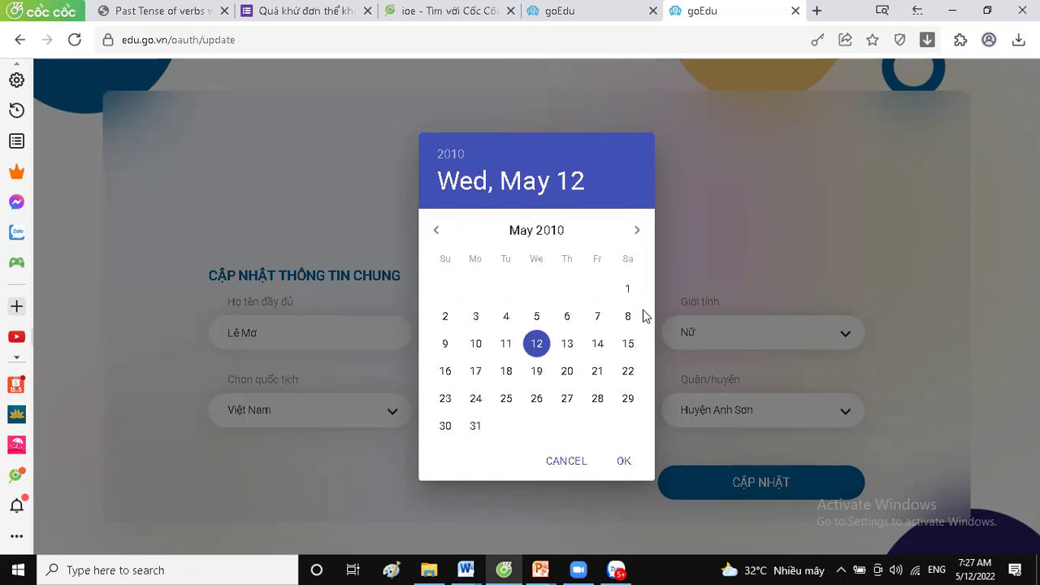
left_click(626, 461)
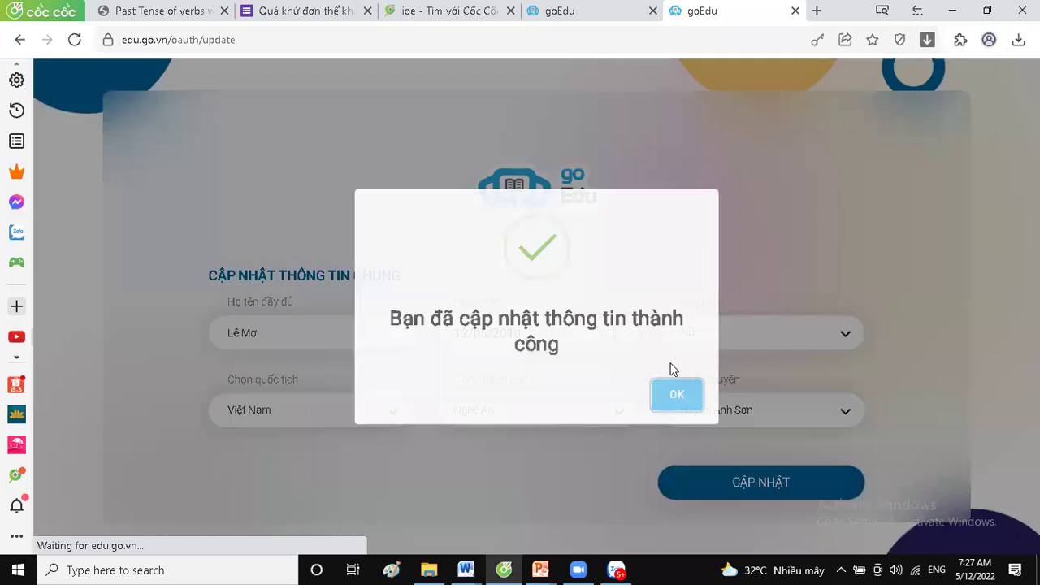
left_click(671, 394)
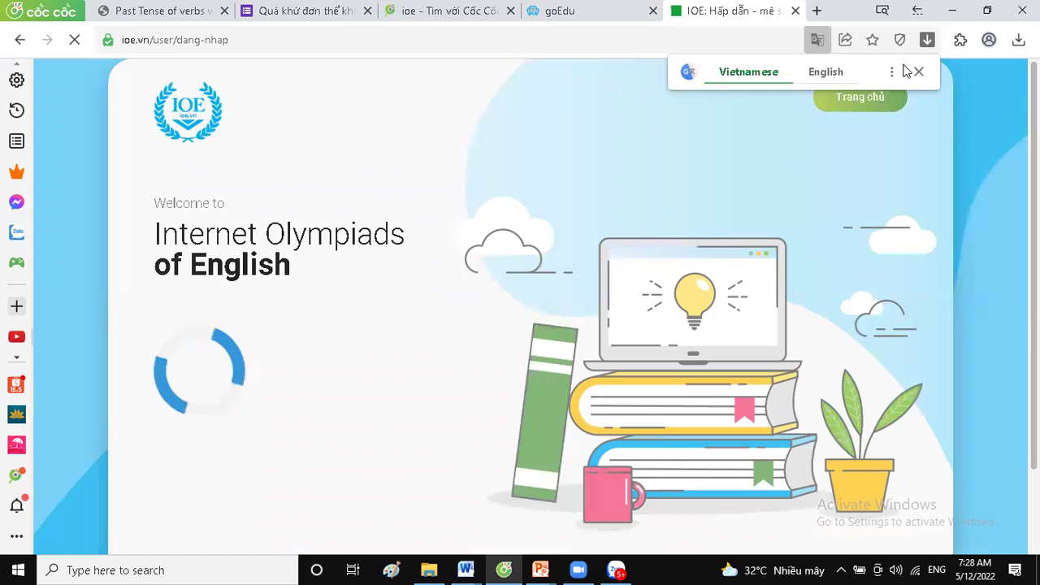
Step: Dismiss the translation offer on the IOE site and choose the student account type (Tài khoản học viên)
left_click(920, 73)
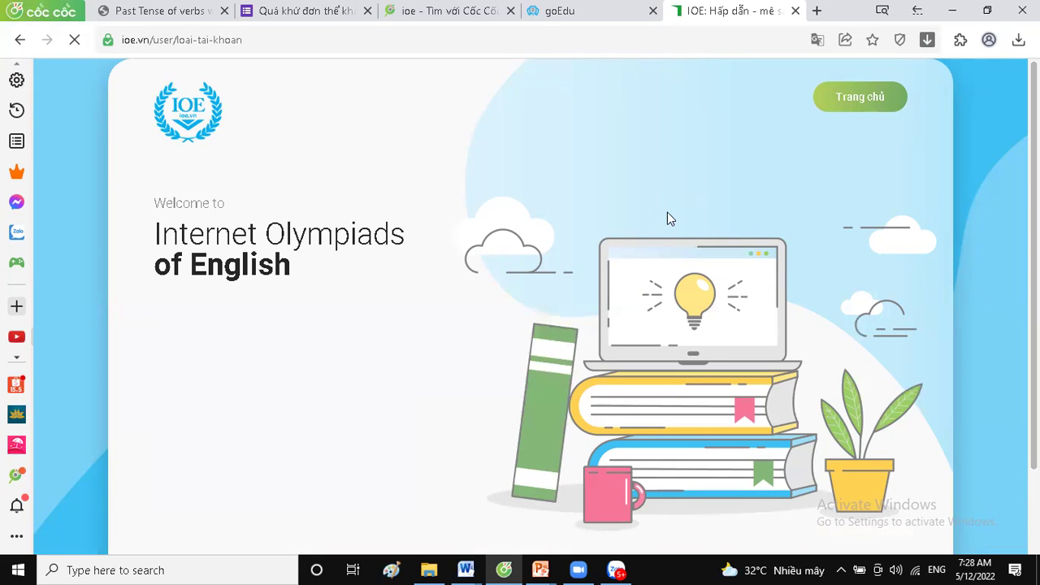
scroll(638, 226, "down", 1)
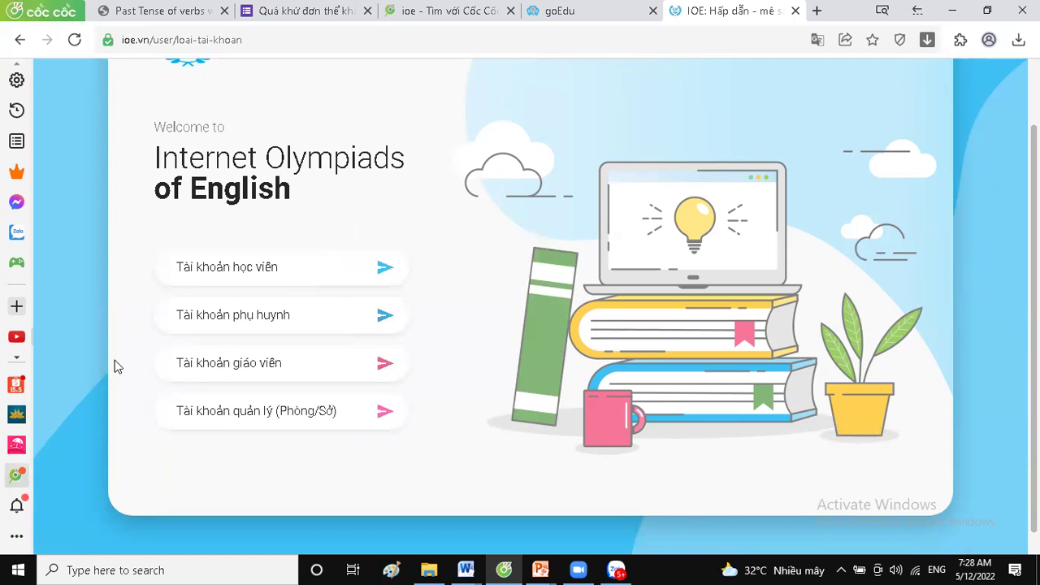
left_click(264, 269)
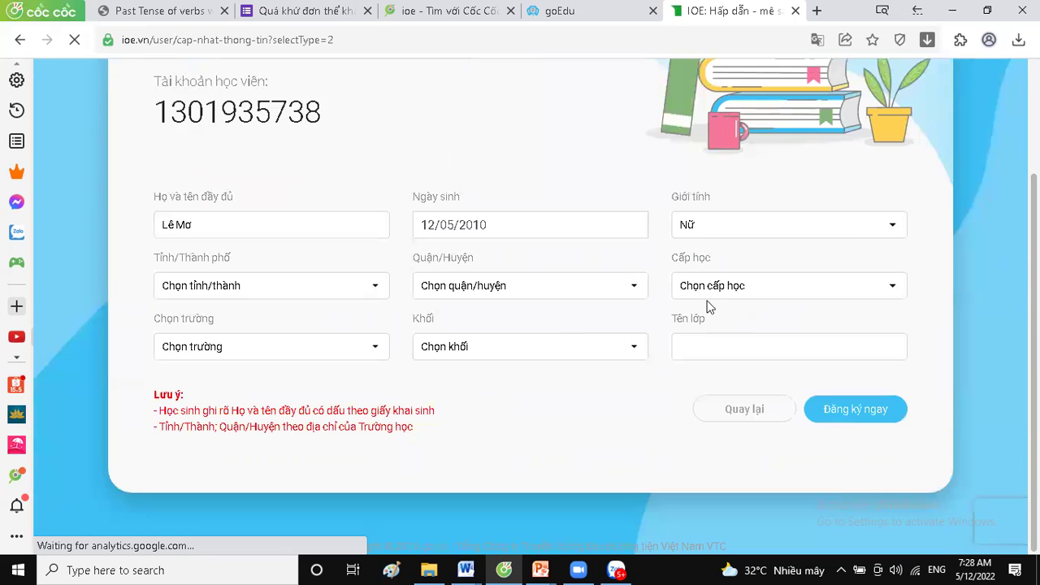
Step: Set the student profile's province to Nghệ An and its district to Huyện Anh Sơn
left_click(377, 287)
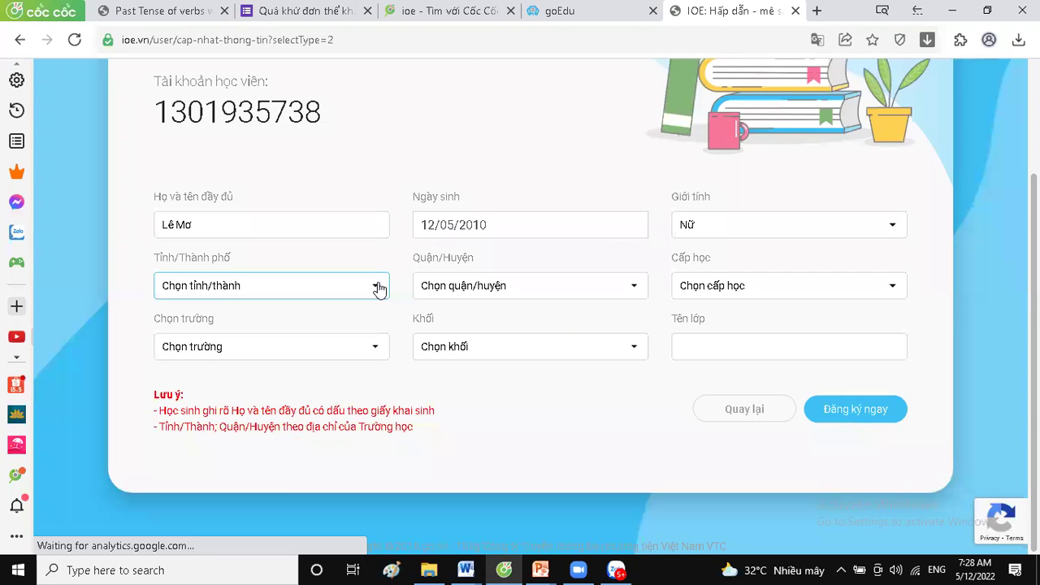
scroll(233, 391, "down", 10)
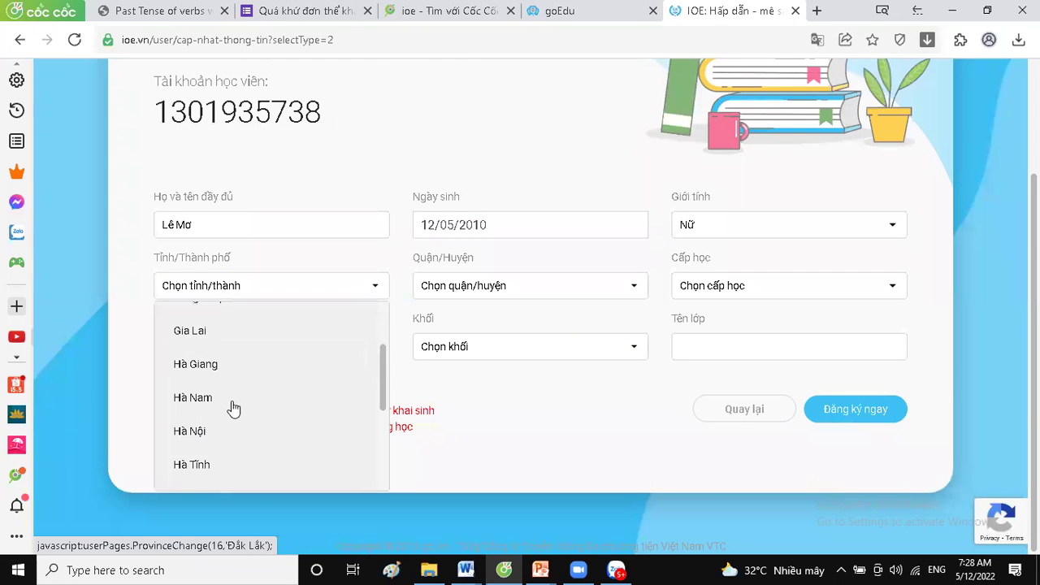
scroll(233, 425, "down", 10)
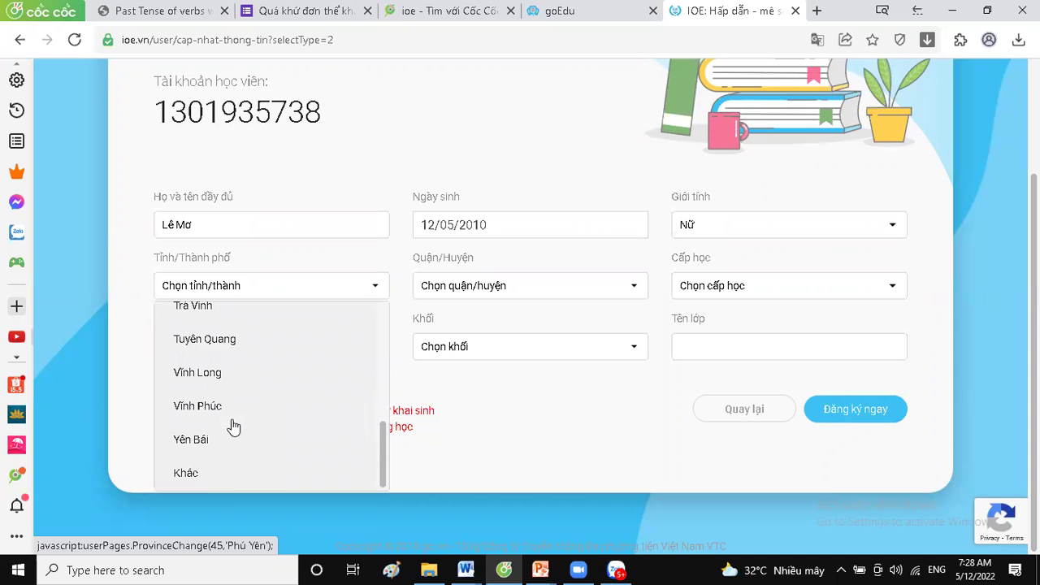
scroll(233, 428, "up", 8)
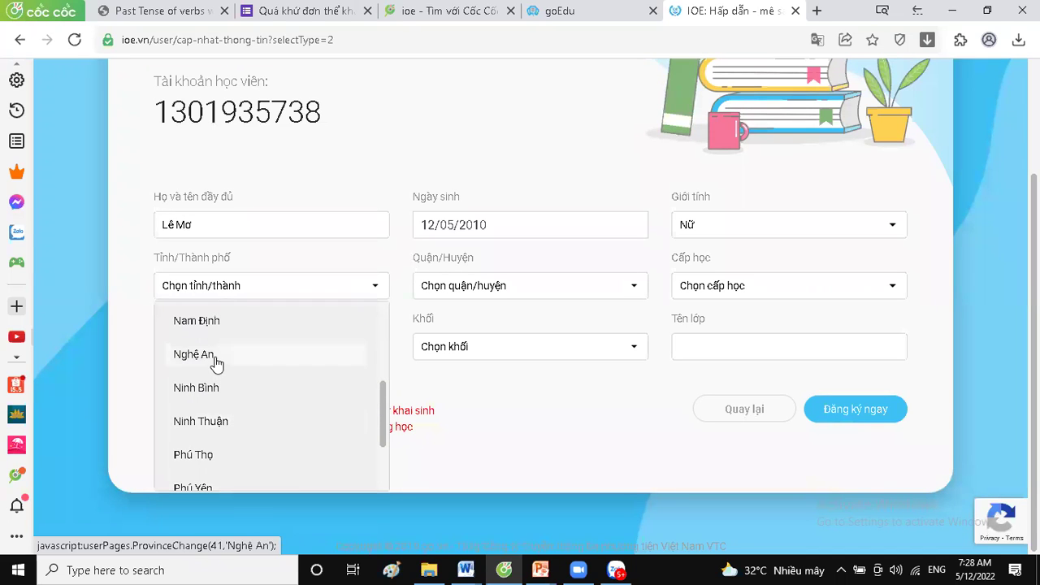
left_click(252, 347)
left_click(592, 287)
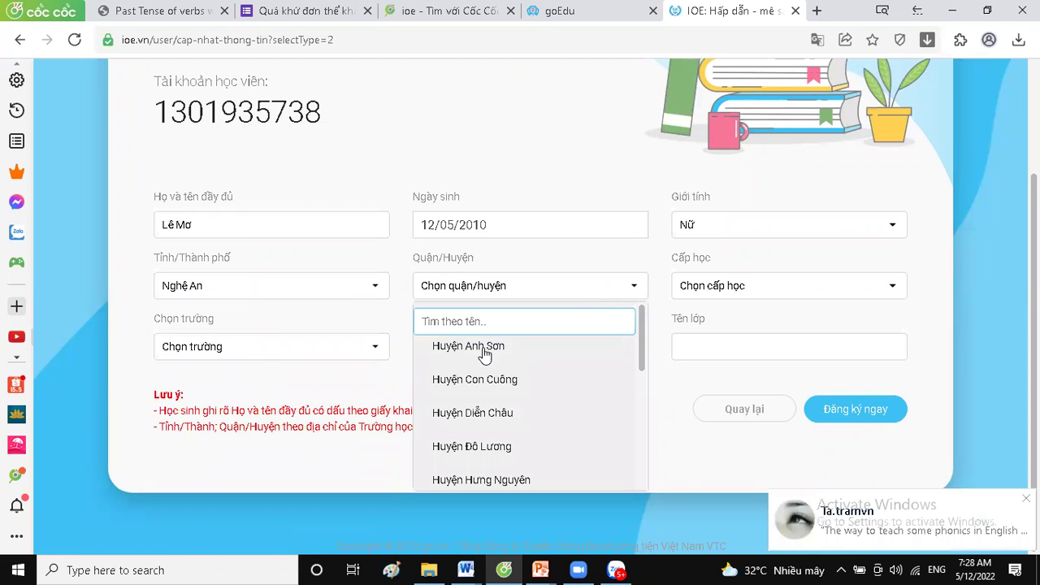
left_click(486, 348)
Step: Set the education level to Trung học cơ sở and choose Trường THCS Cao Sơn as the school
left_click(837, 291)
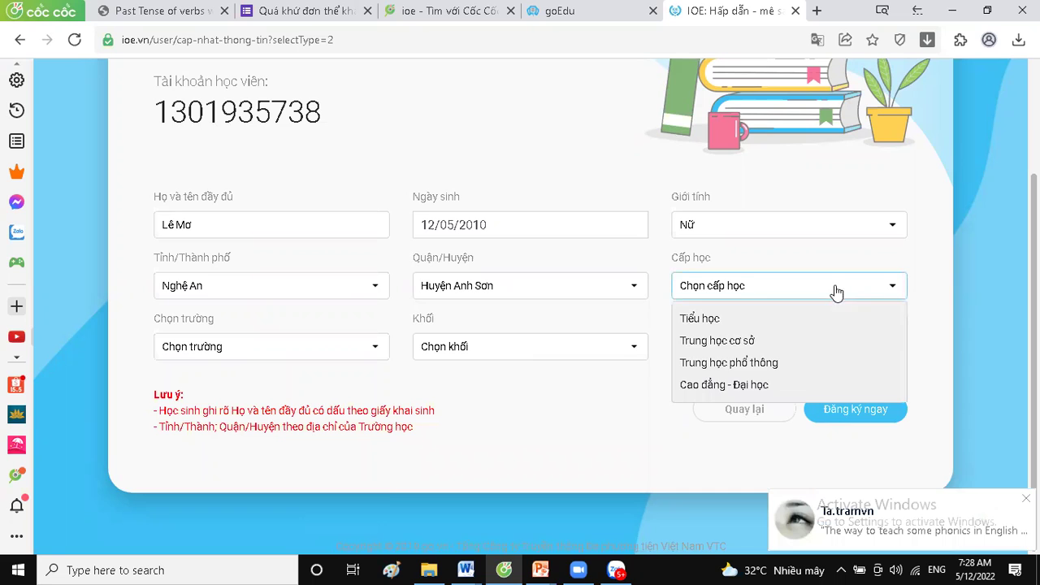
left_click(702, 341)
left_click(327, 358)
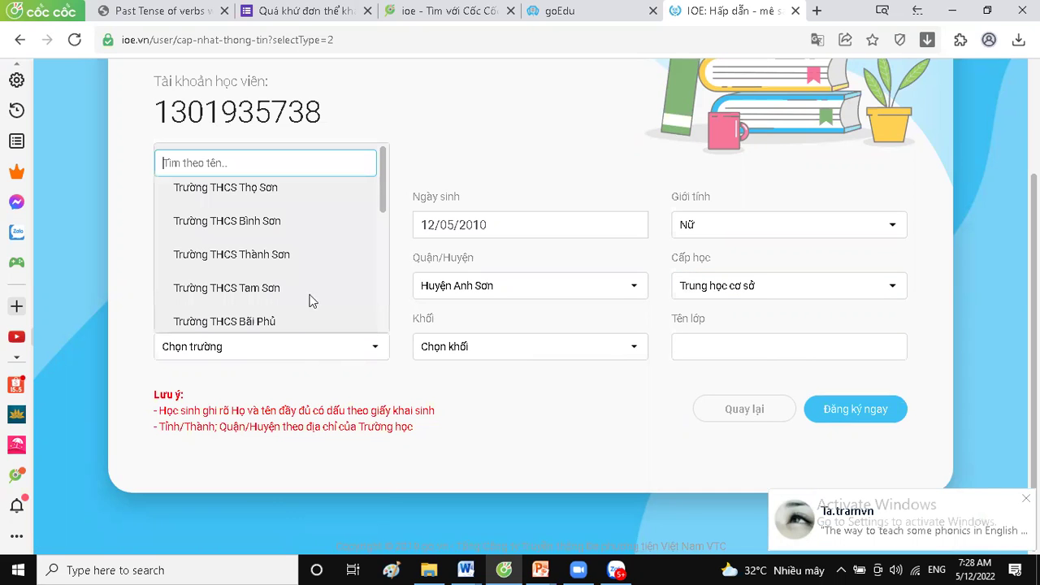
scroll(278, 255, "down", 2)
scroll(278, 255, "up", 2)
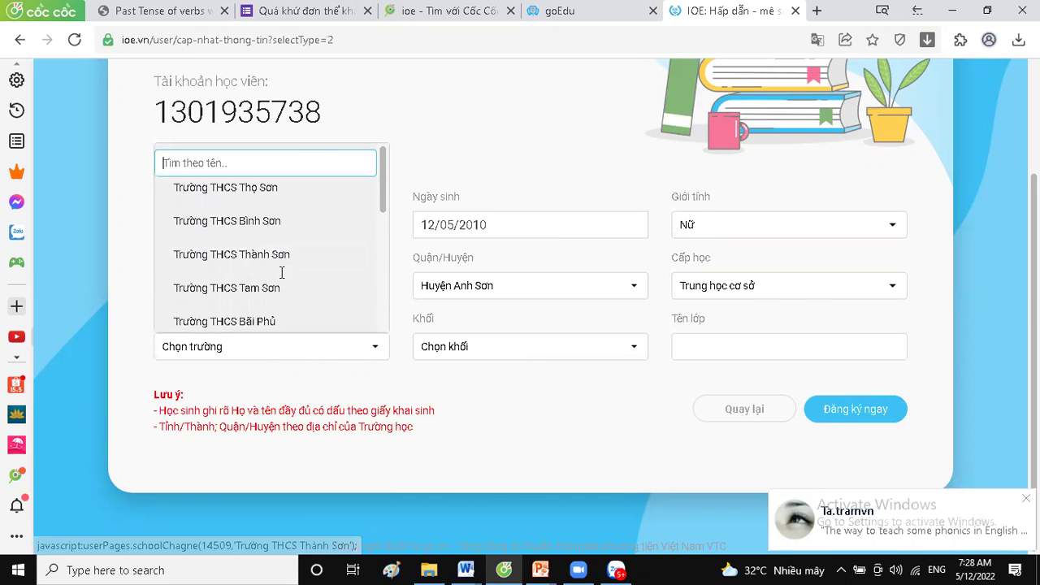
scroll(281, 273, "up", 2)
scroll(290, 345, "down", 4)
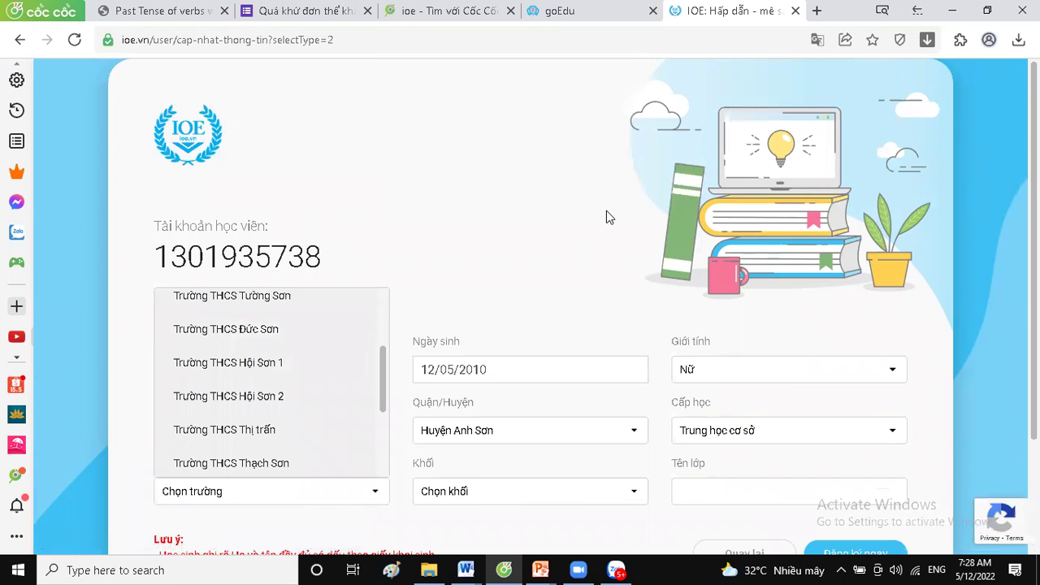
scroll(607, 211, "down", 1)
scroll(327, 345, "down", 2)
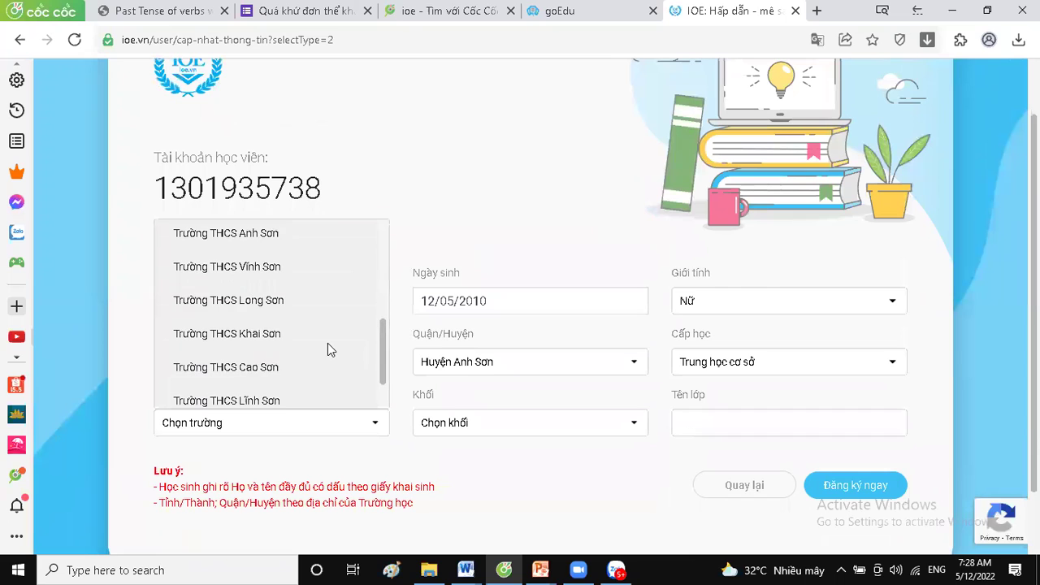
left_click(276, 367)
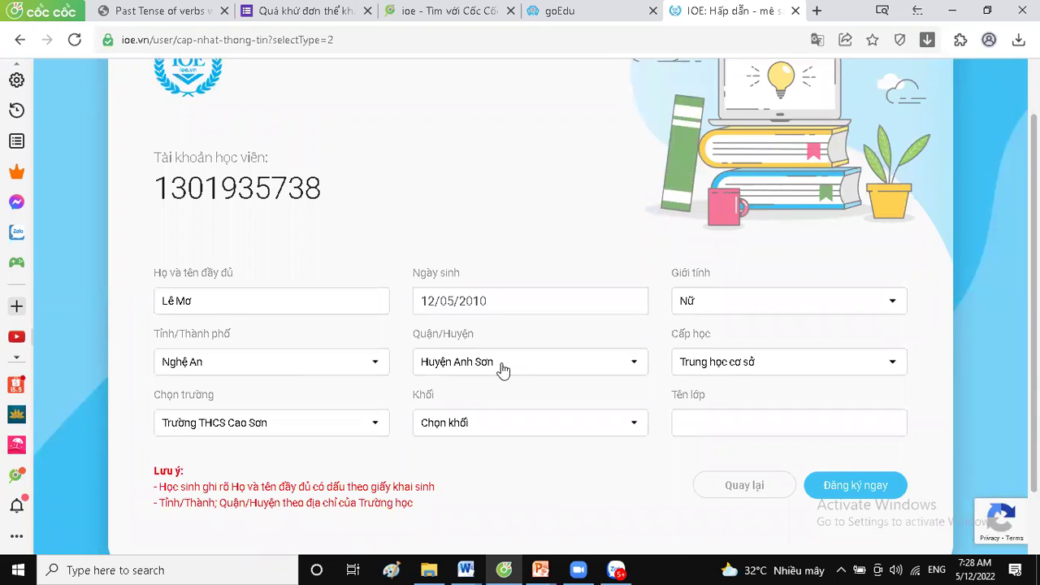
Step: Set the grade to Lớp 6 and the class name to 6A, and submit the student registration
left_click(594, 427)
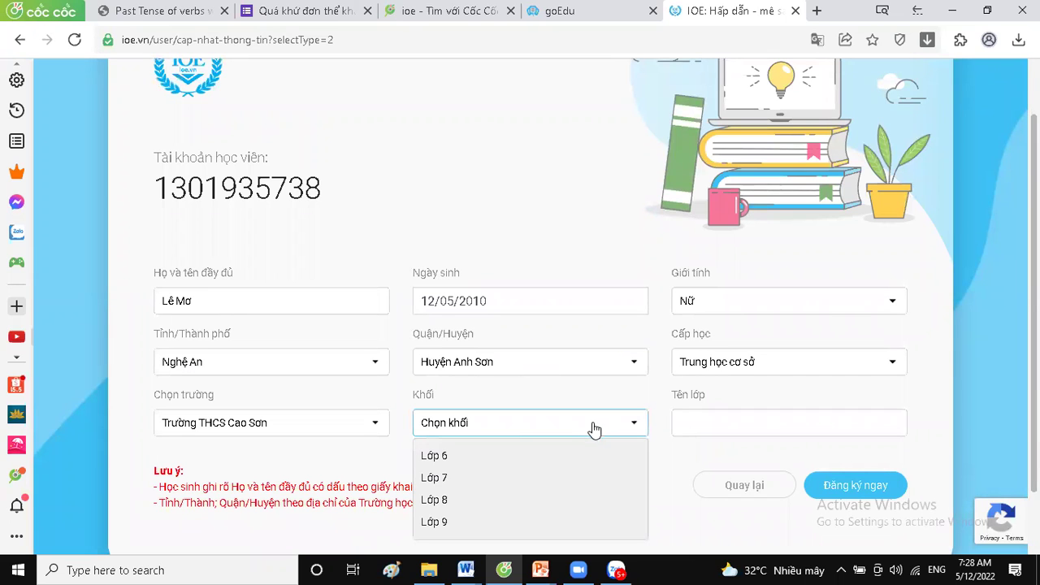
left_click(446, 457)
scroll(889, 394, "down", 2)
left_click(718, 344)
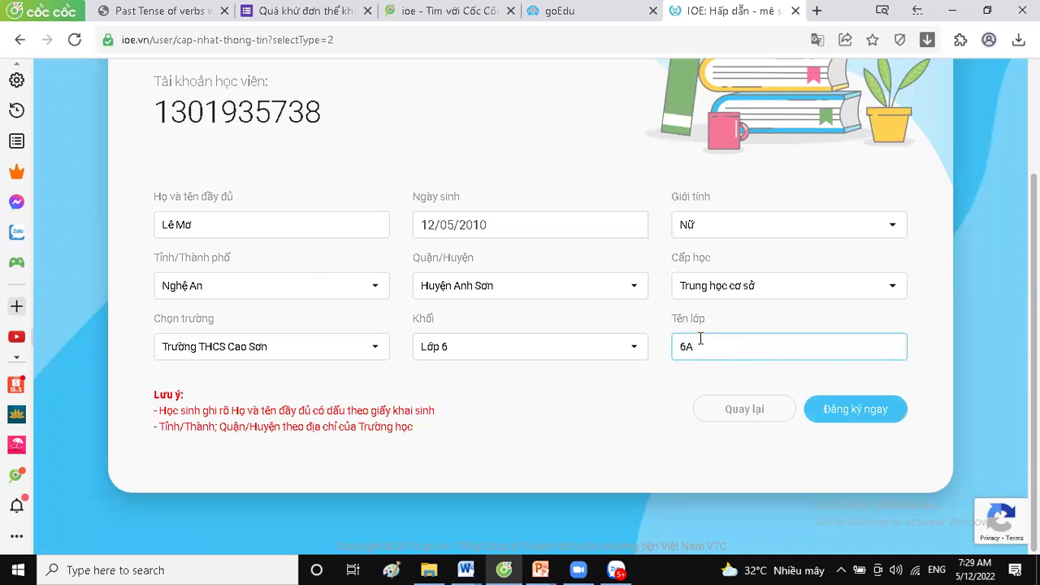
left_click(847, 411)
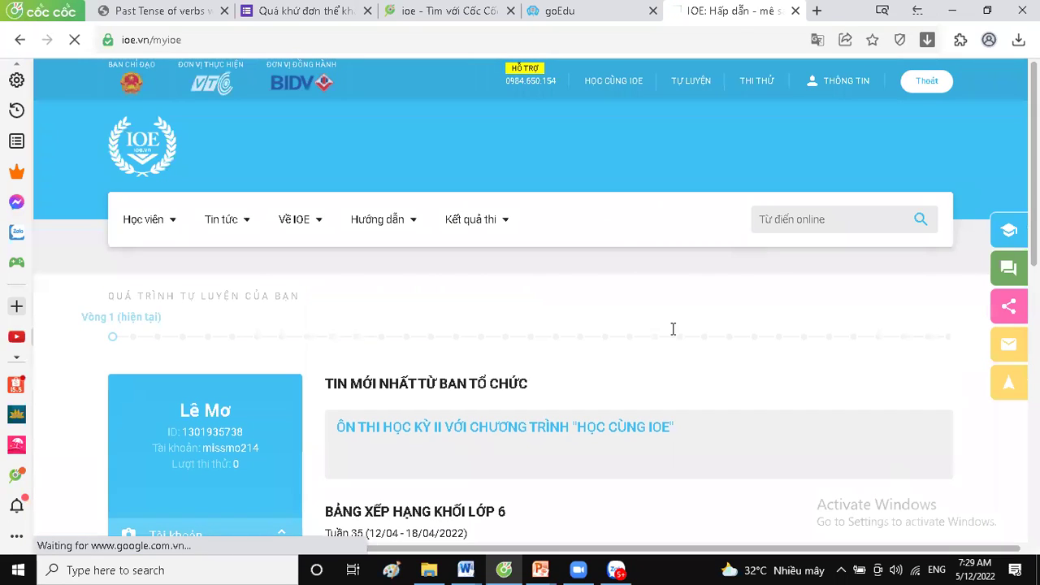
Step: Open the mock exam page (Thi thử), try to enter the Cấp Trường exam, and accept the offer to buy exam attempts
scroll(705, 336, "down", 3)
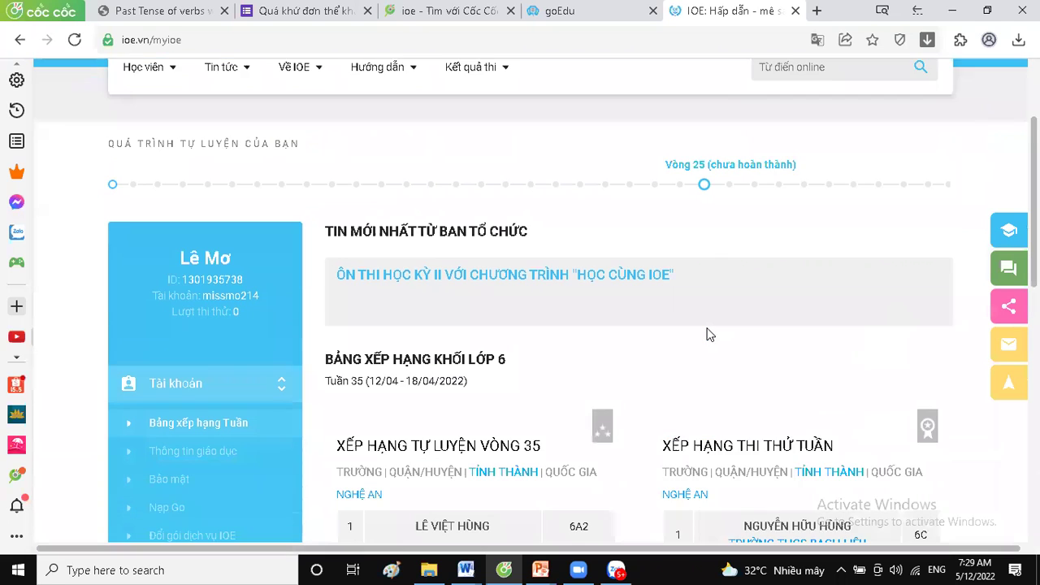
scroll(707, 335, "down", 2)
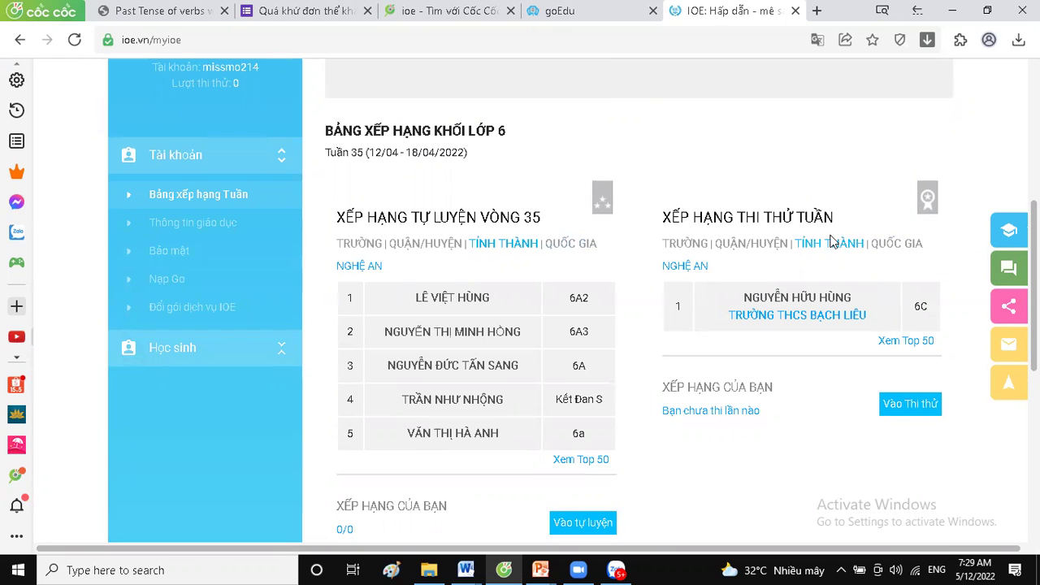
scroll(828, 238, "up", 2)
scroll(748, 279, "up", 3)
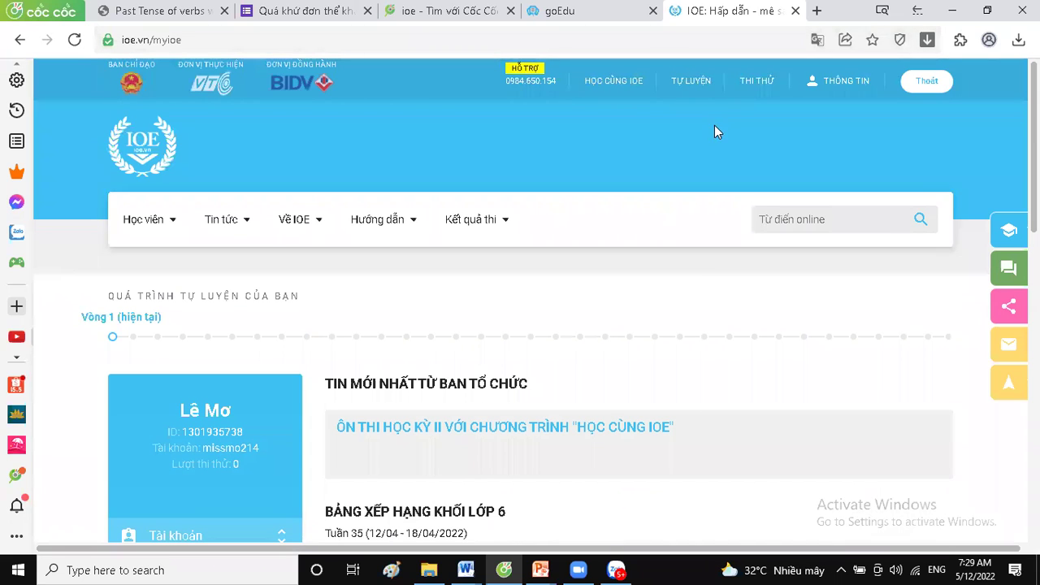
left_click(767, 80)
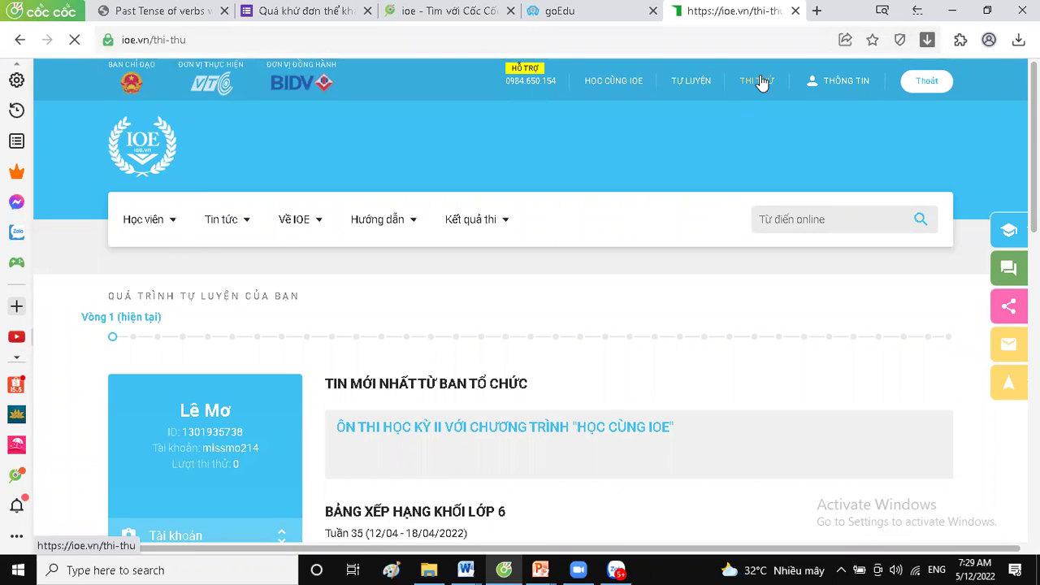
scroll(638, 327, "down", 5)
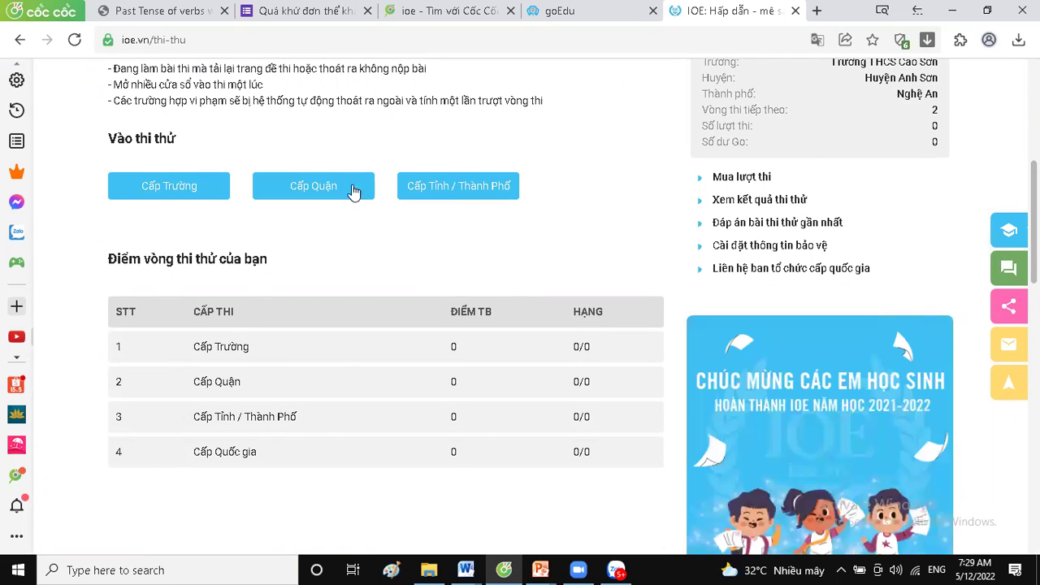
left_click(168, 188)
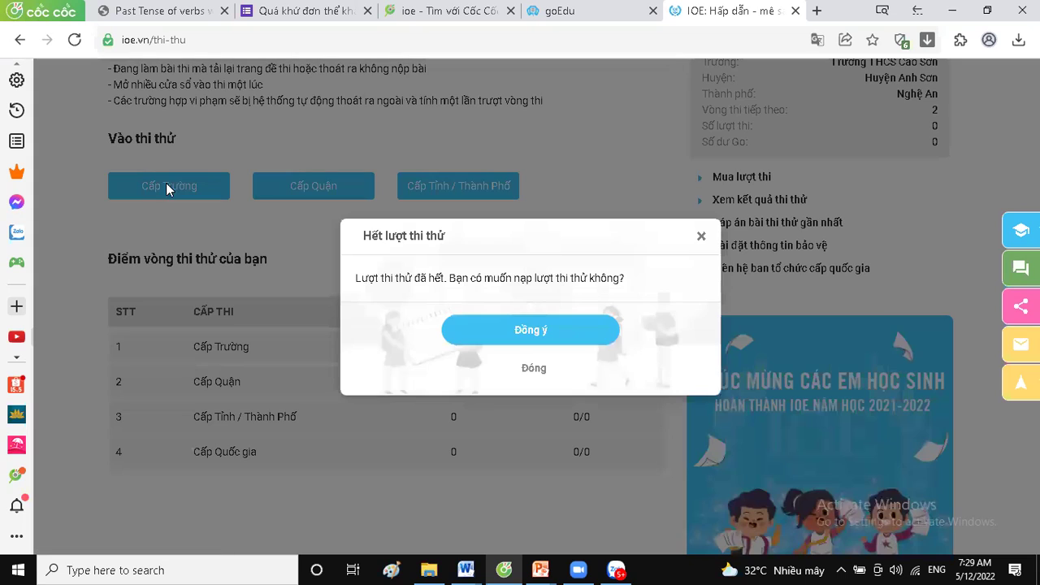
left_click(553, 340)
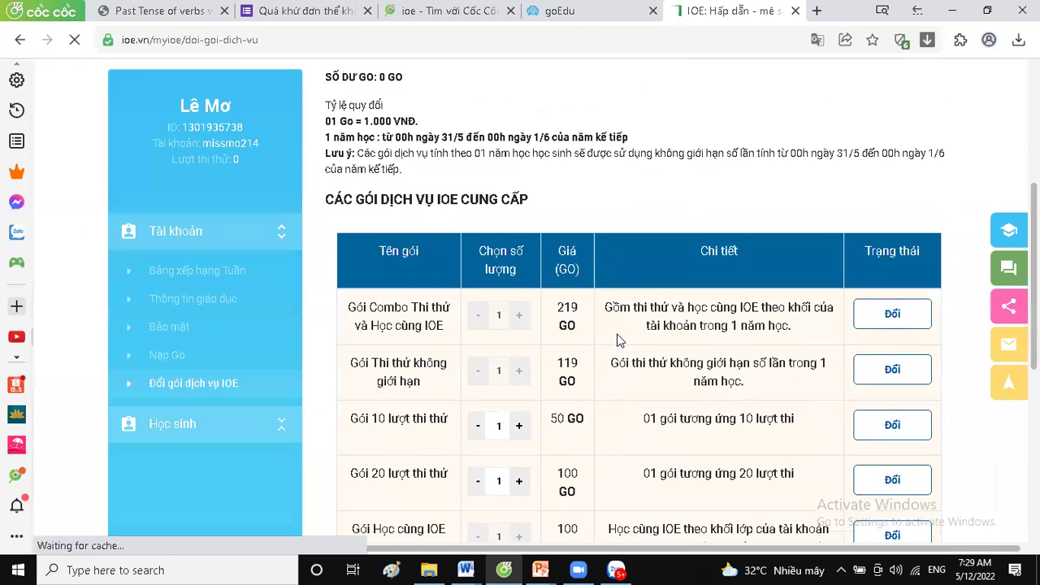
Step: Open the self-practice page (Tự luyện) and examine its round information, rules, the grade 6 tests and the top-score lists
scroll(618, 339, "up", 3)
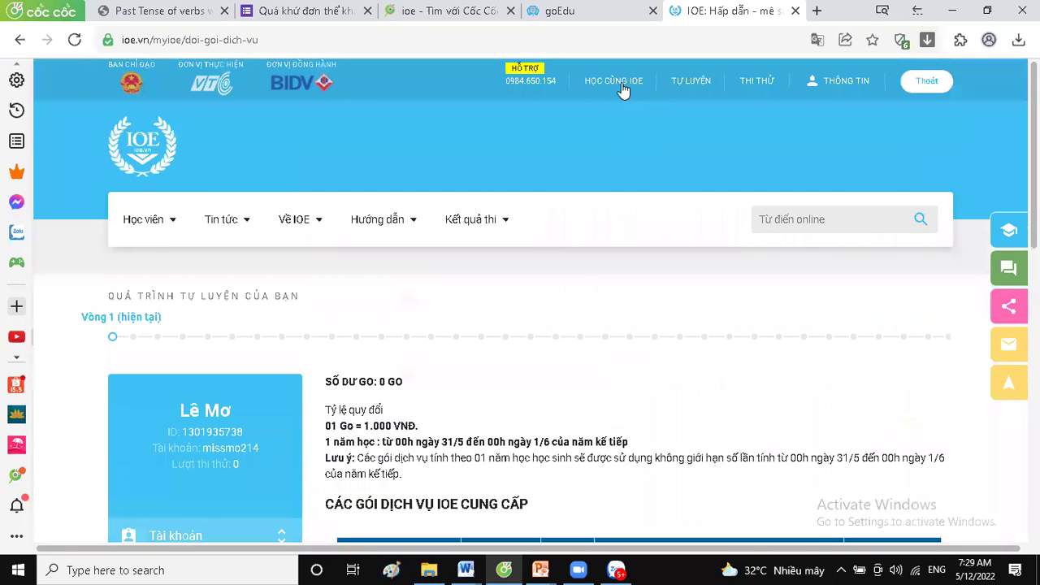
left_click(689, 86)
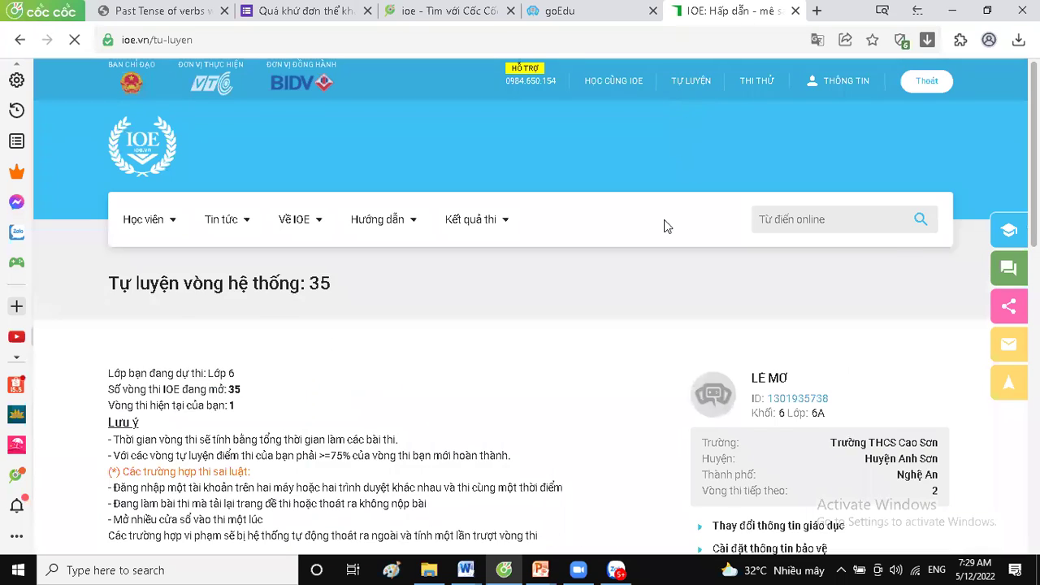
scroll(623, 279, "down", 3)
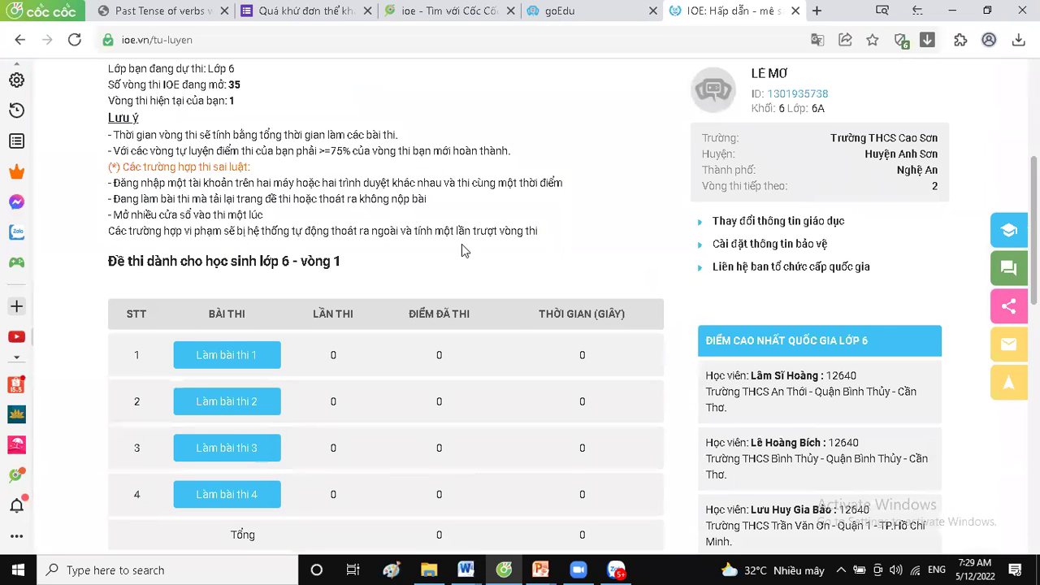
scroll(449, 270, "down", 3)
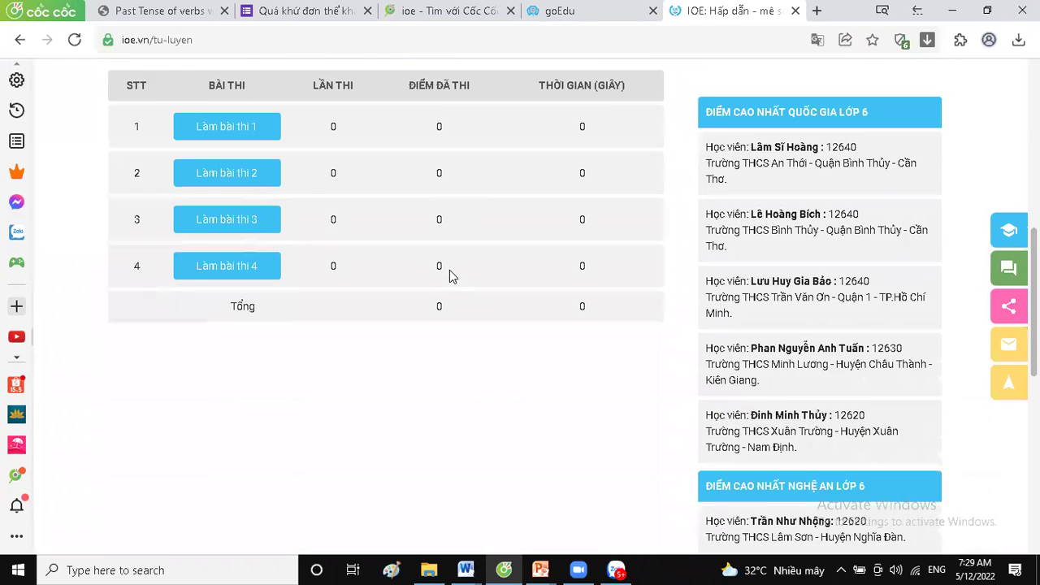
scroll(450, 270, "up", 2)
scroll(406, 274, "up", 2)
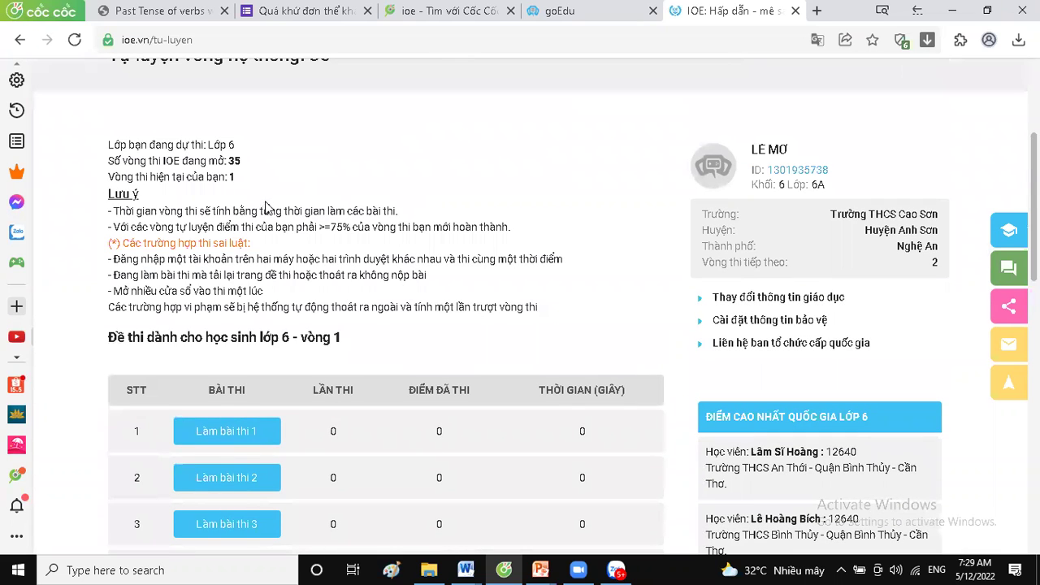
left_click_drag(230, 161, 250, 165)
left_click_drag(306, 336, 361, 337)
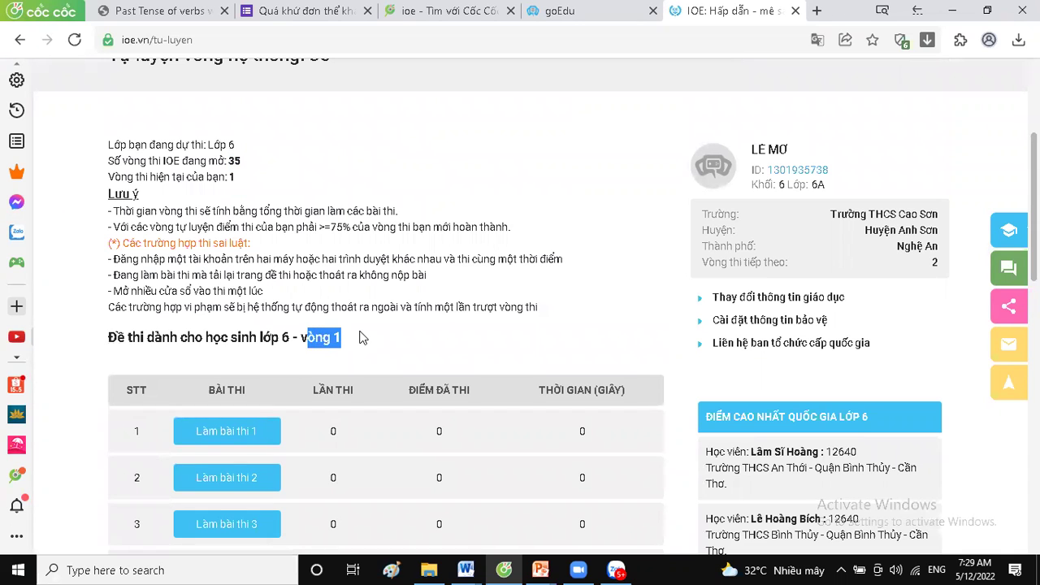
scroll(362, 337, "down", 2)
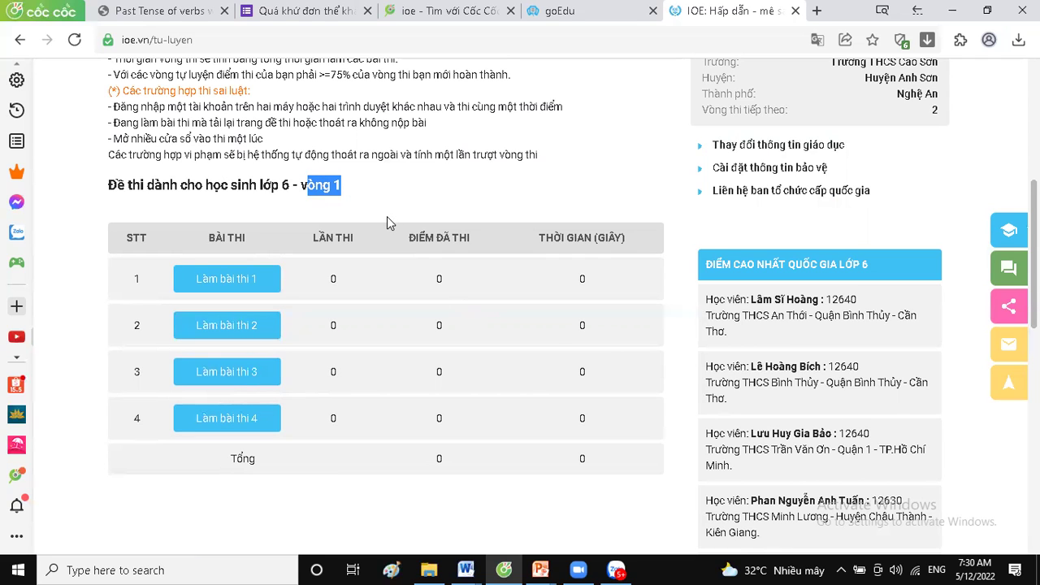
scroll(387, 216, "up", 1)
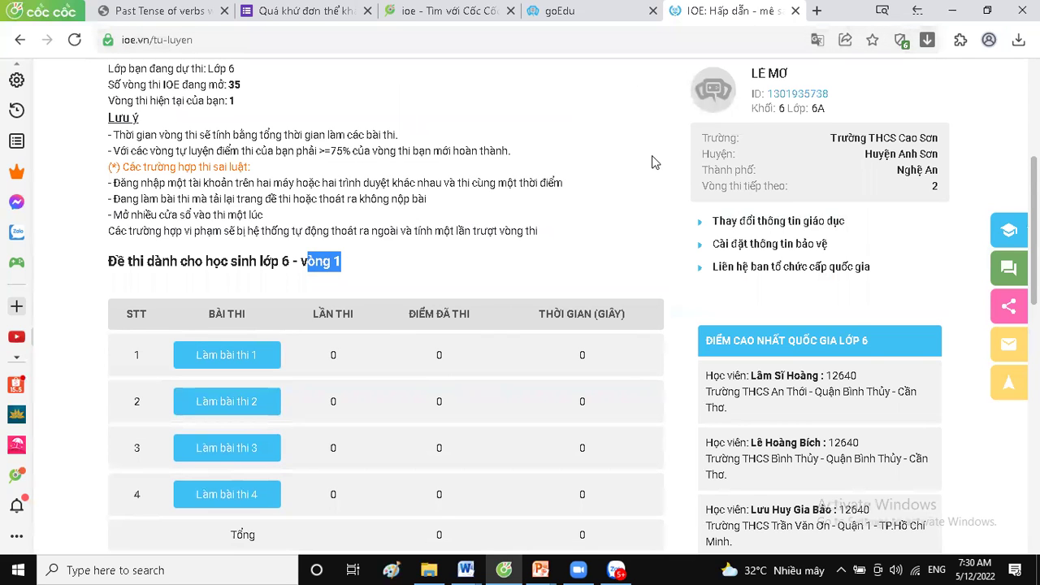
scroll(658, 207, "up", 4)
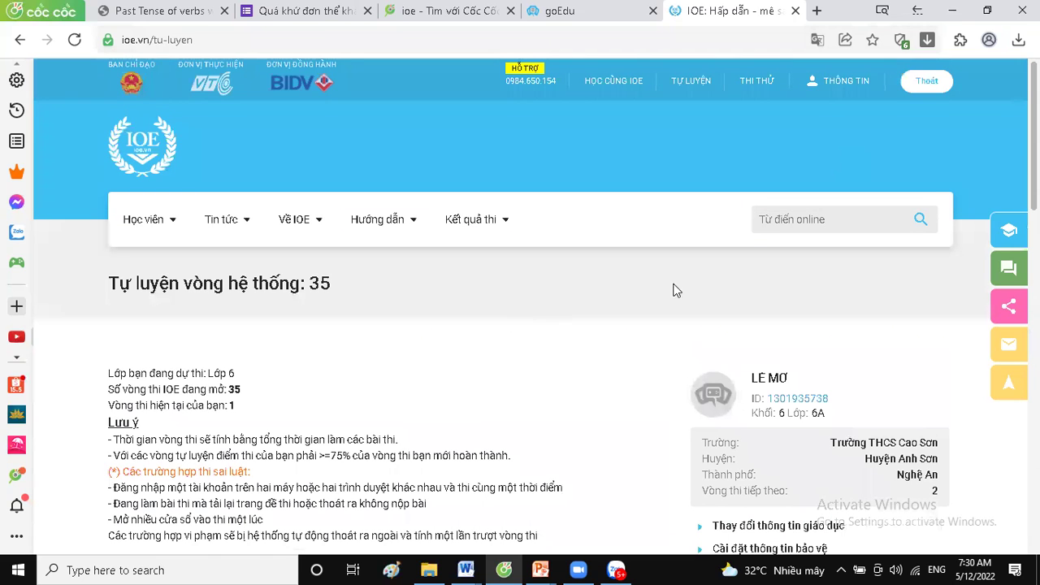
scroll(617, 296, "down", 4)
scroll(617, 298, "down", 4)
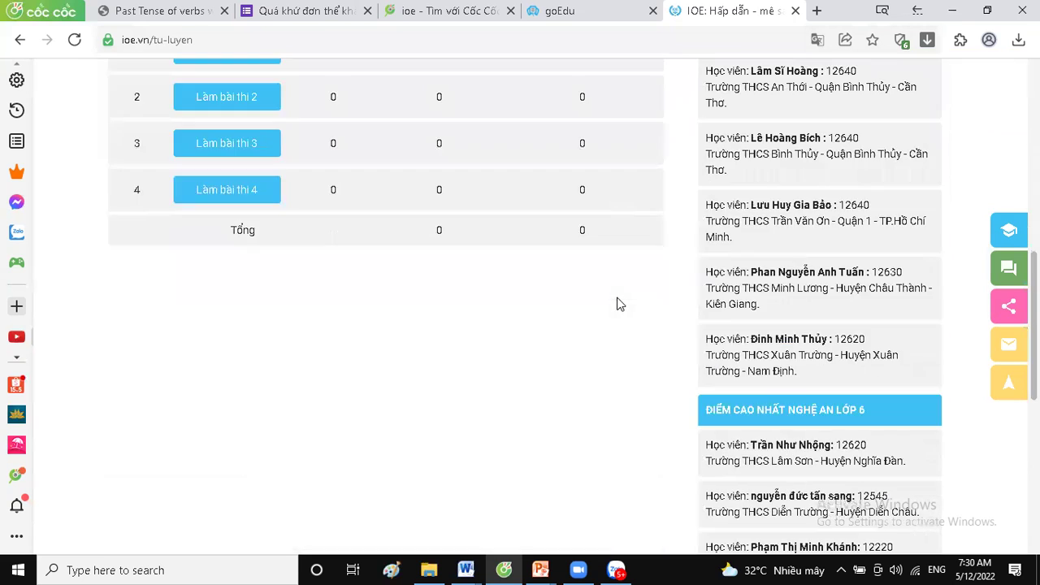
scroll(620, 301, "up", 8)
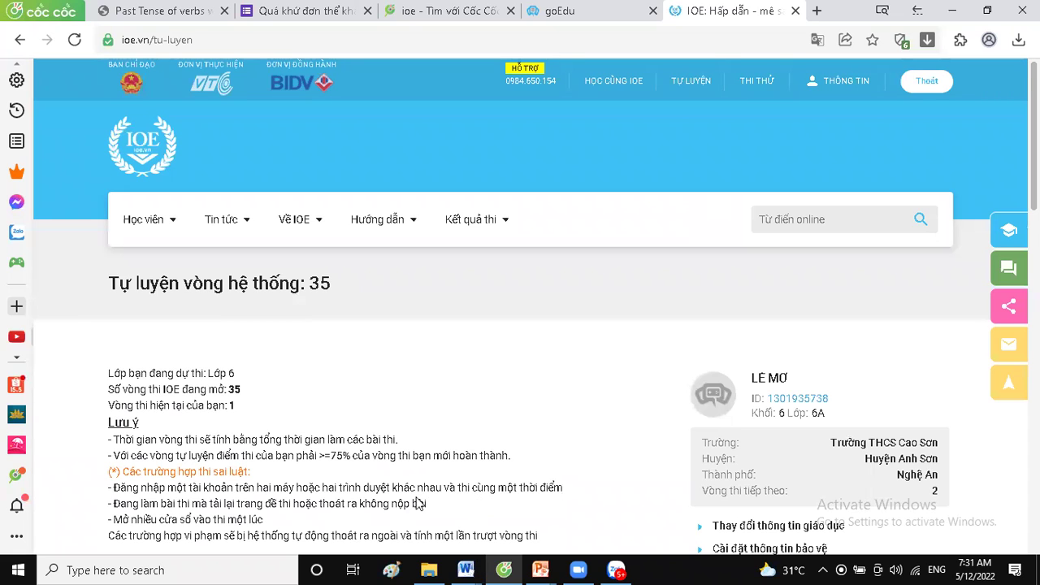
Step: Switch to the Danh sách 6 A 2 class list in Word and enter B18 scores of 6 for student 2 and 7 for student 3
left_click(466, 570)
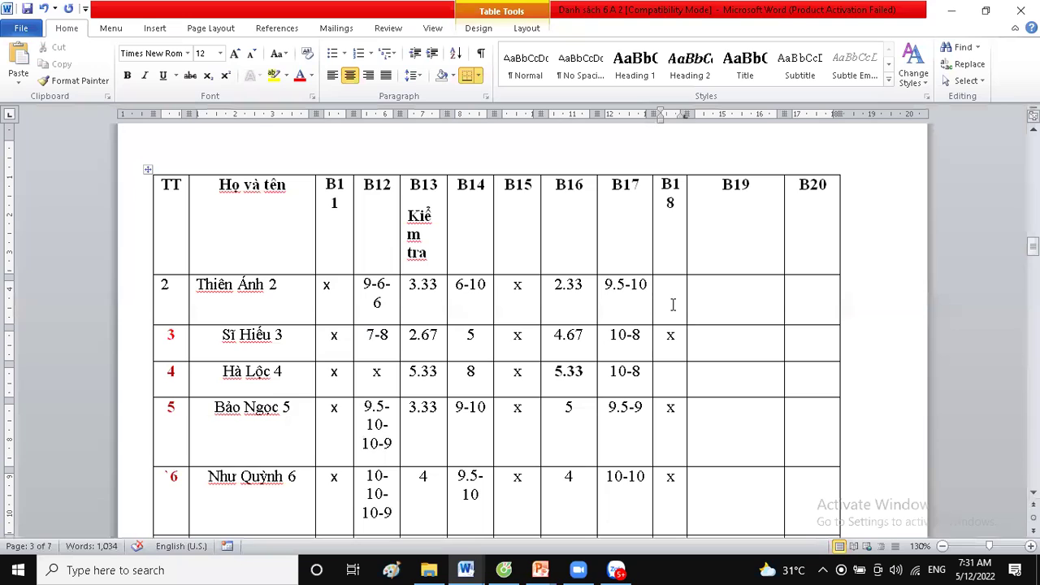
left_click(673, 303)
type("6")
double_click(674, 337)
scroll(674, 338, "down", 1)
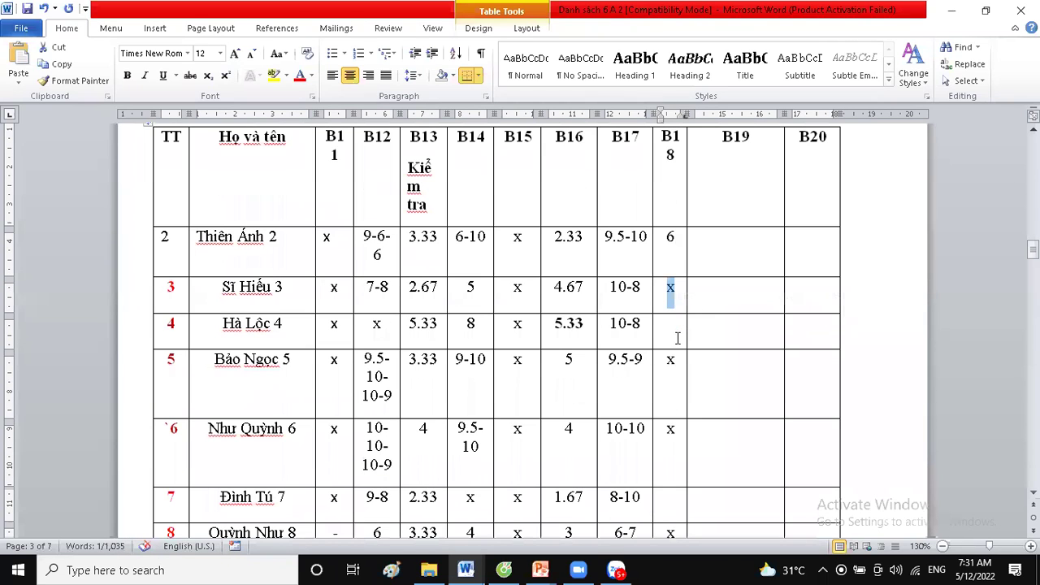
type("7")
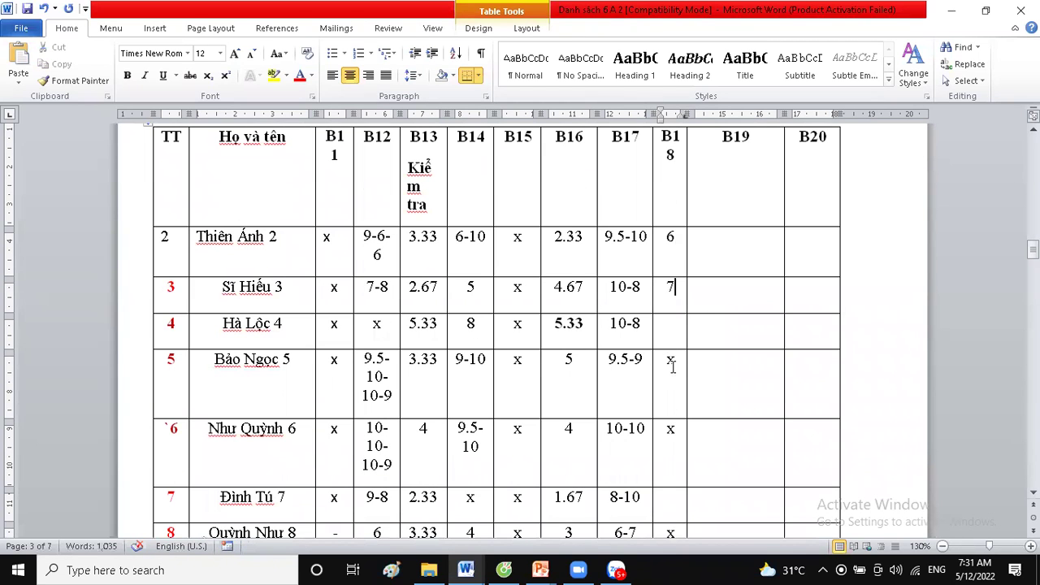
Step: Replace the B18 entries of students 5 and 6 with a score of 8 each
left_click(667, 335)
scroll(668, 325, "down", 2)
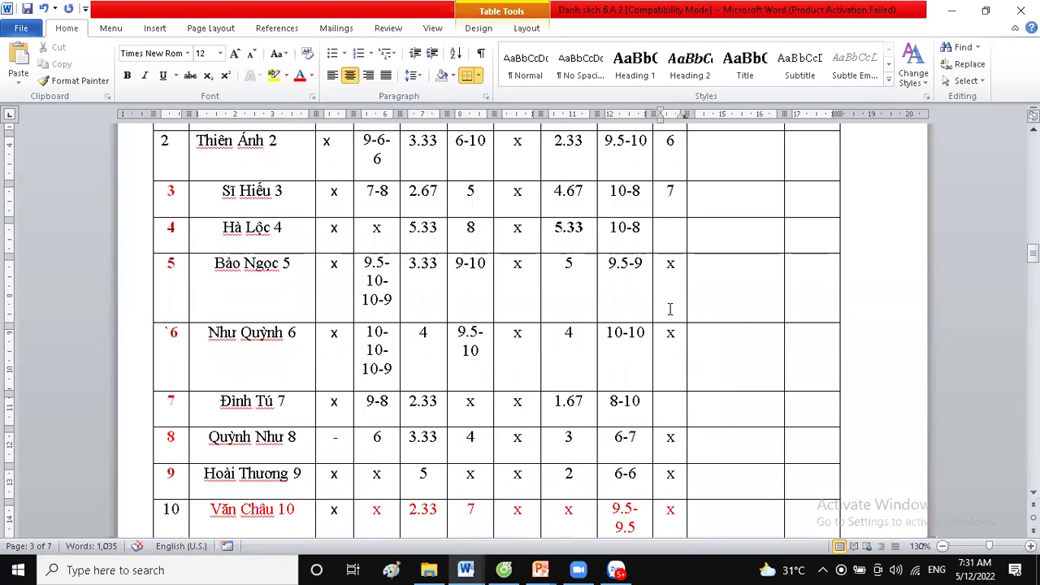
double_click(672, 264)
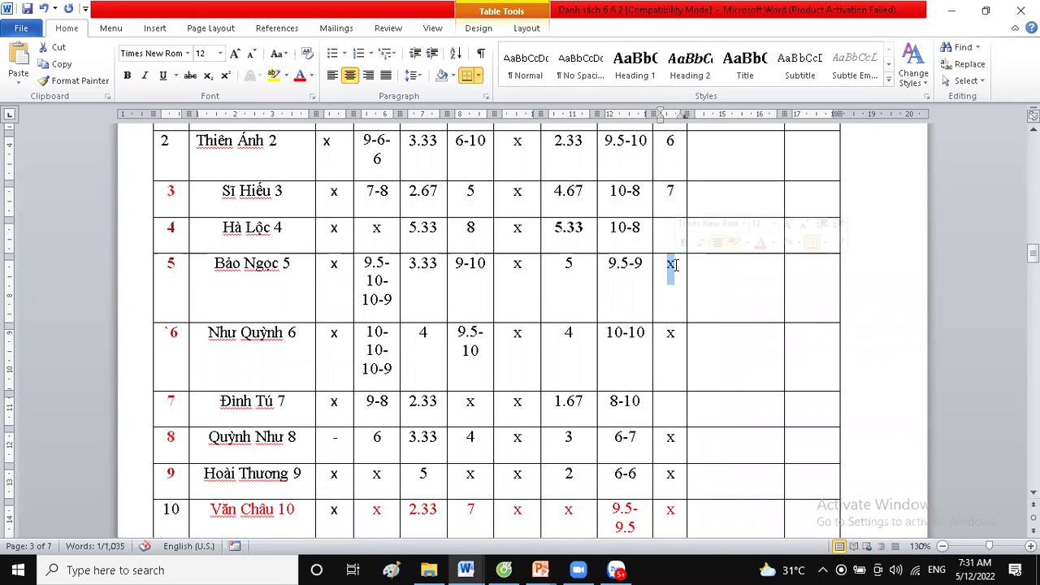
type("8")
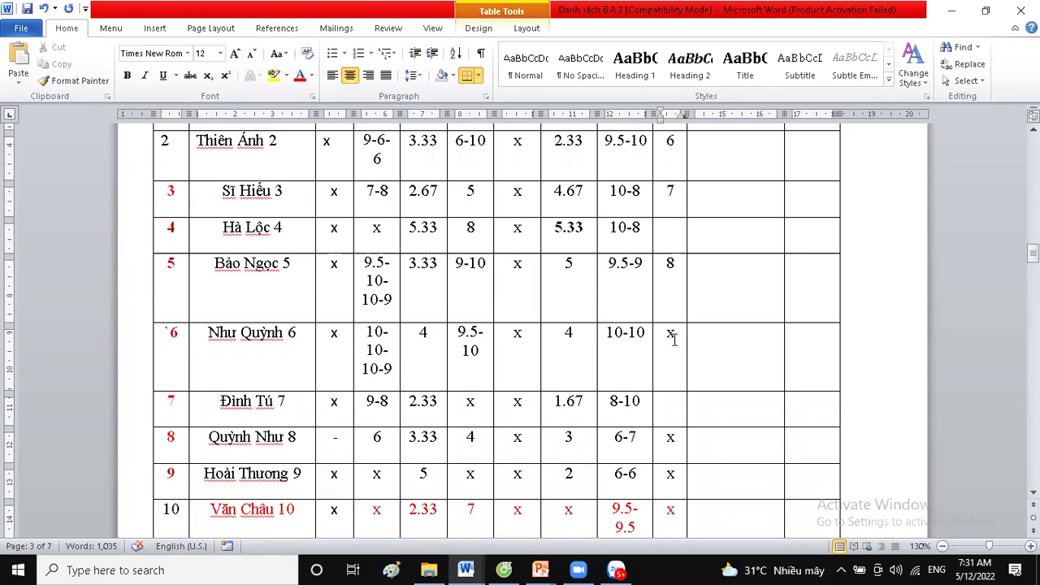
double_click(672, 334)
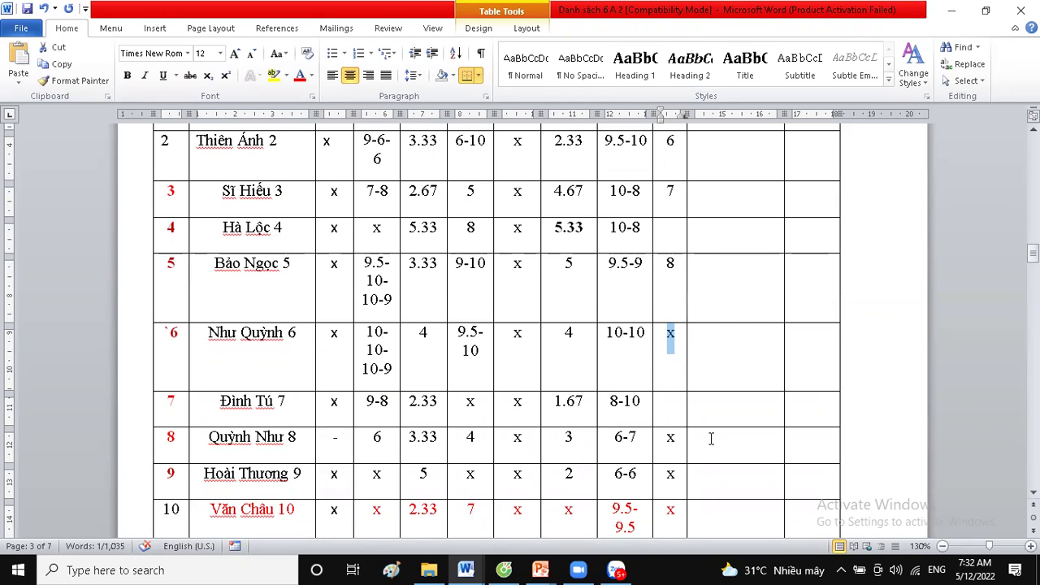
type("8")
Step: Enter a dash in B18 for student 7 and replace student 11's B18 entry with 8
left_click(667, 404)
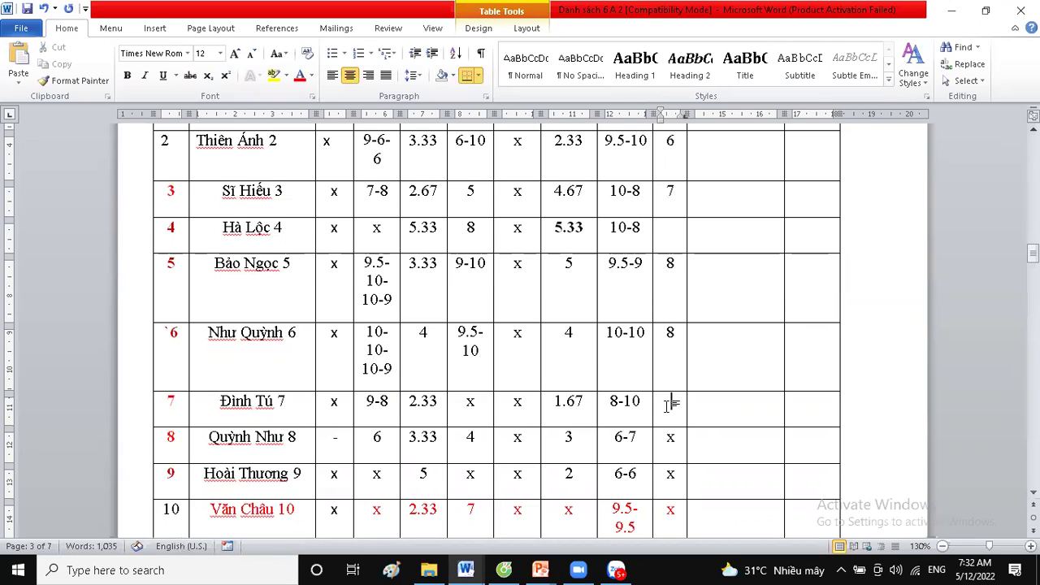
scroll(668, 399, "down", 1)
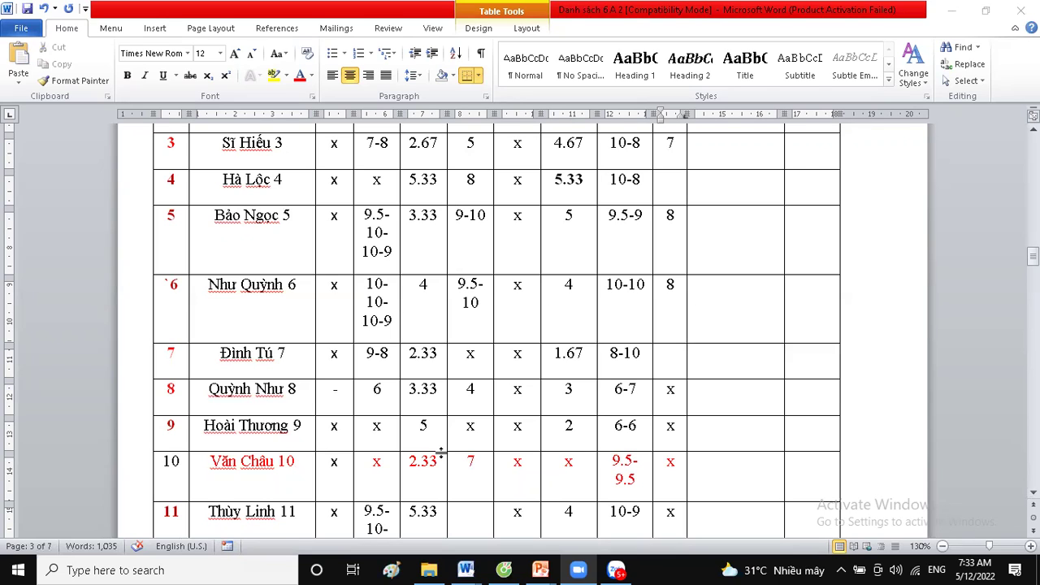
left_click(674, 355)
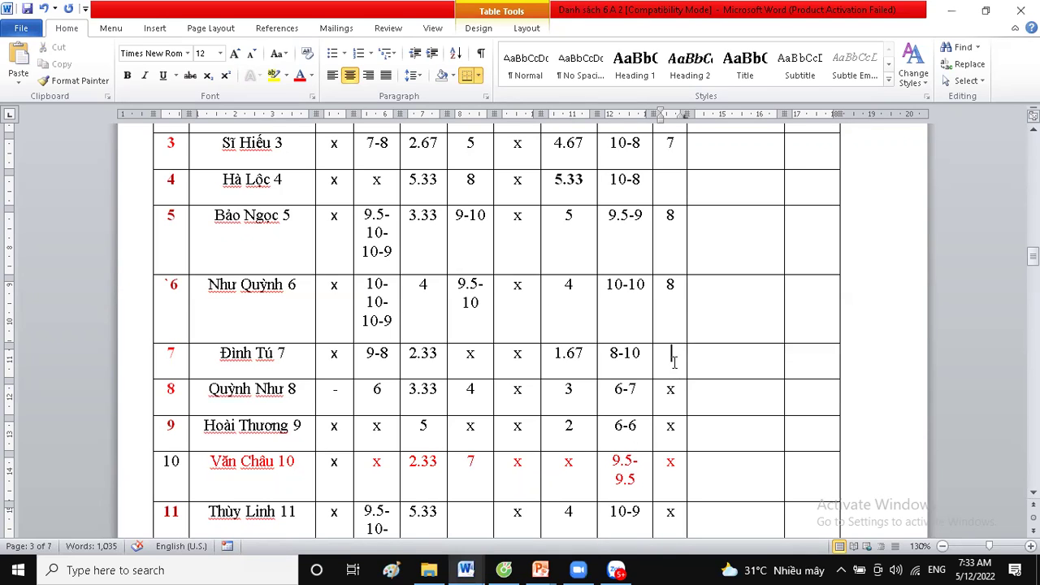
type("-")
left_click(669, 392)
scroll(671, 467, "down", 2)
double_click(672, 421)
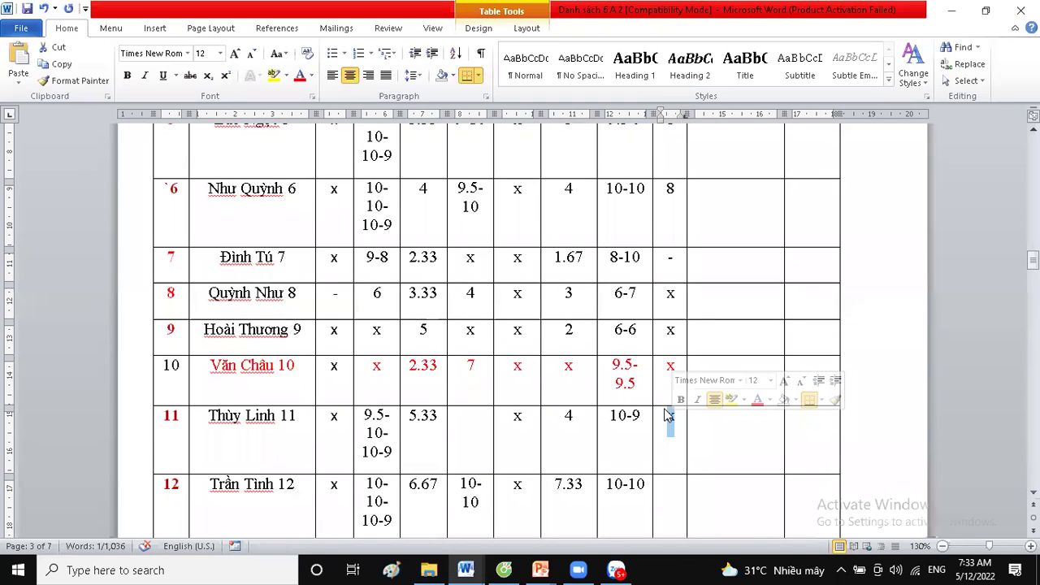
type("8")
Step: Replace the B18 entry of student 18 with a score of 10
scroll(669, 423, "down", 2)
left_click(671, 399)
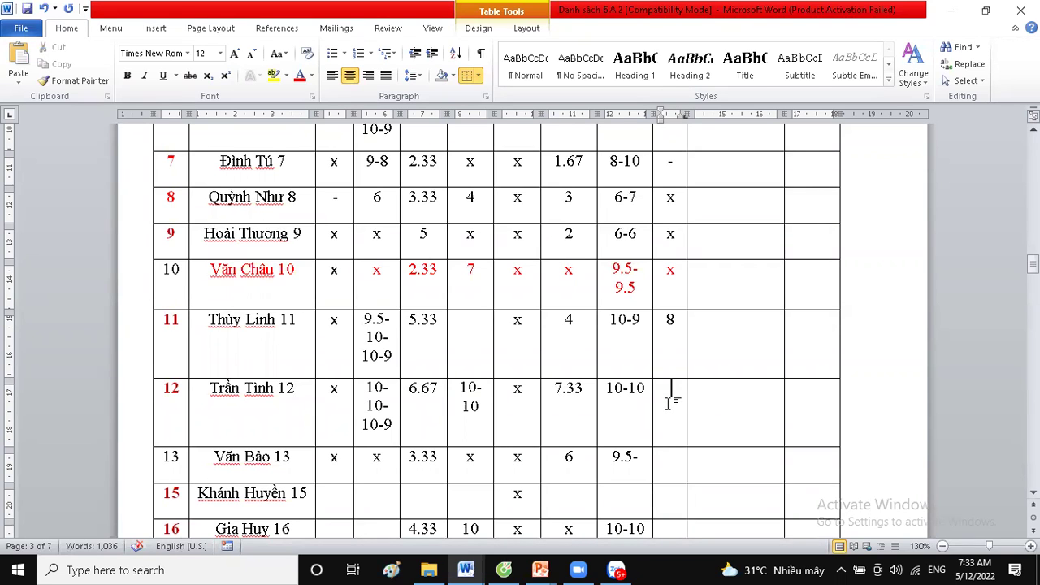
scroll(668, 403, "down", 2)
left_click(680, 370)
left_click(674, 405)
left_click(677, 437)
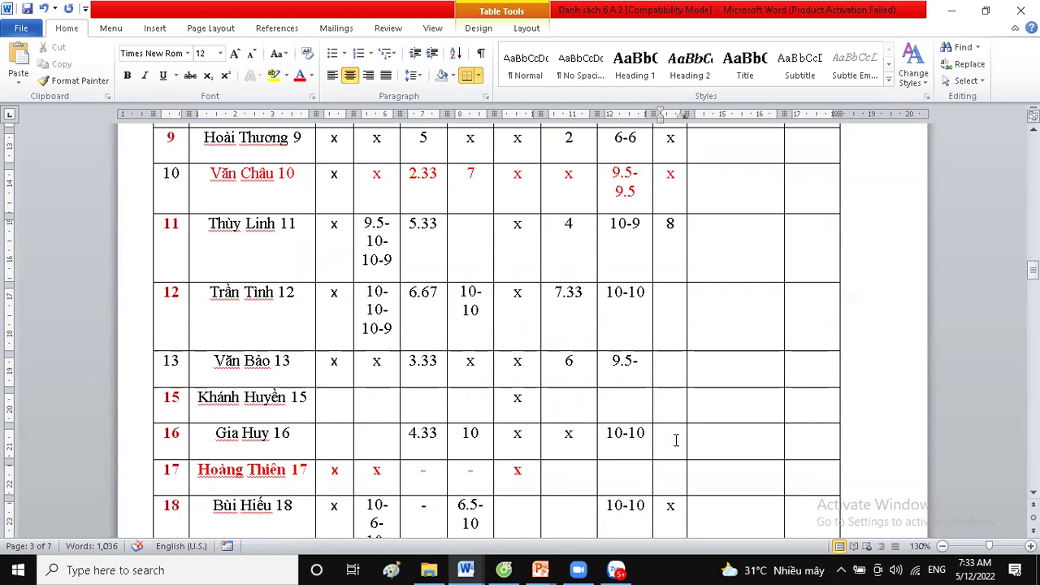
scroll(674, 439, "down", 1)
left_click_drag(667, 460, 671, 462)
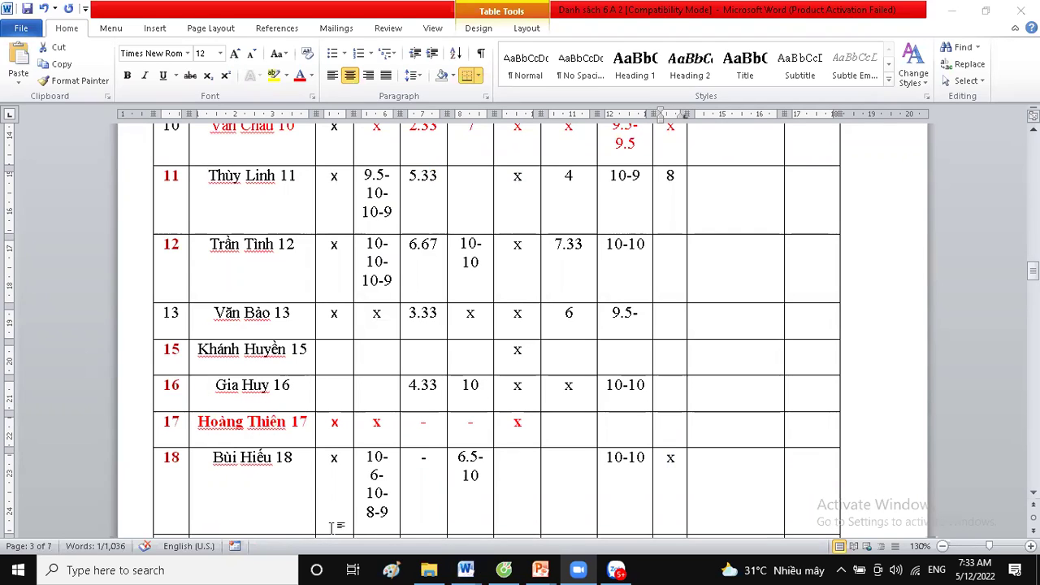
left_click(670, 462)
type("10")
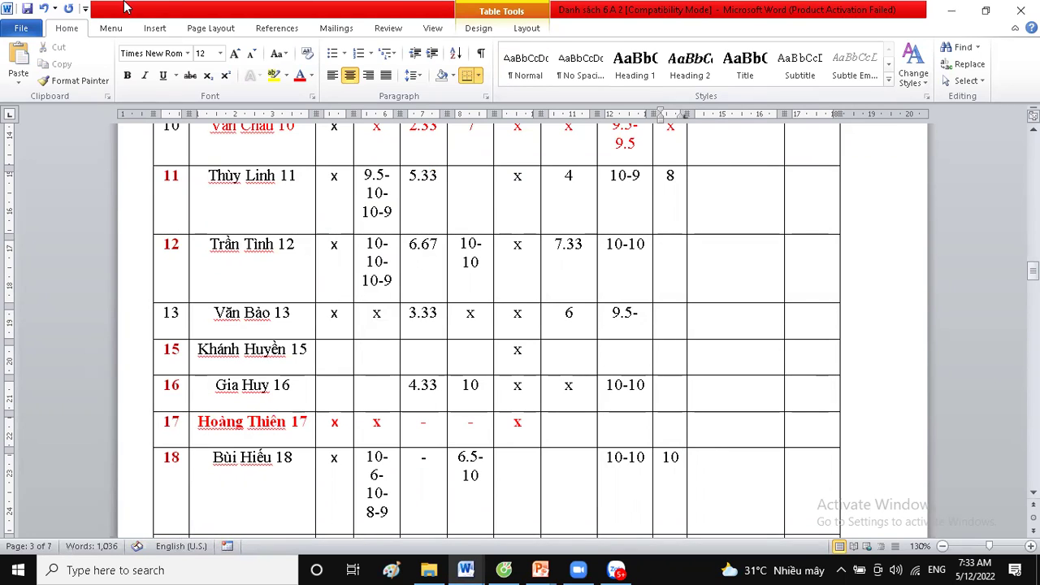
Step: Enter a B18 score of 10 for student 12
triple_click(625, 243)
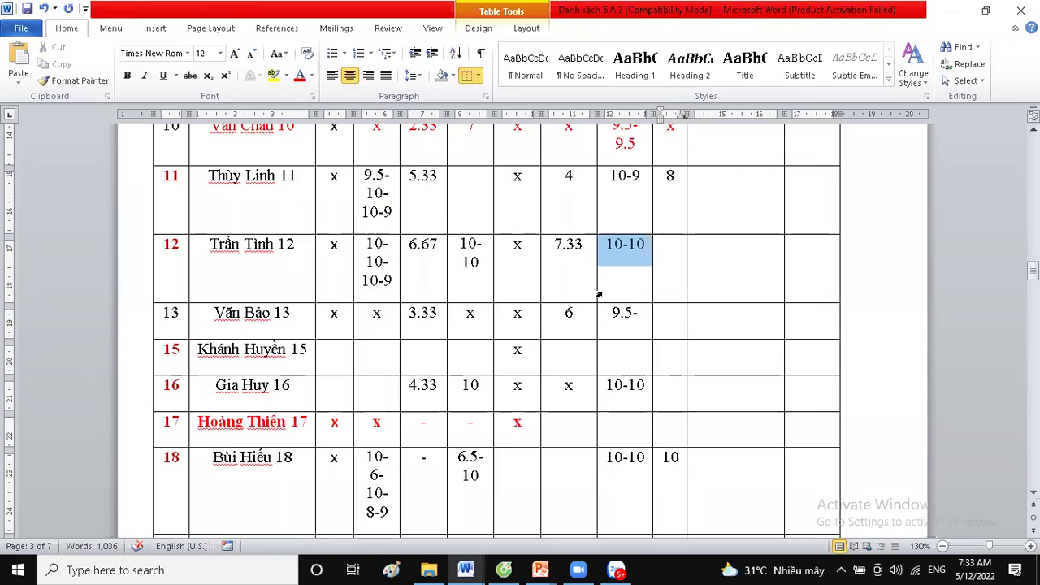
left_click(608, 364)
left_click(675, 242)
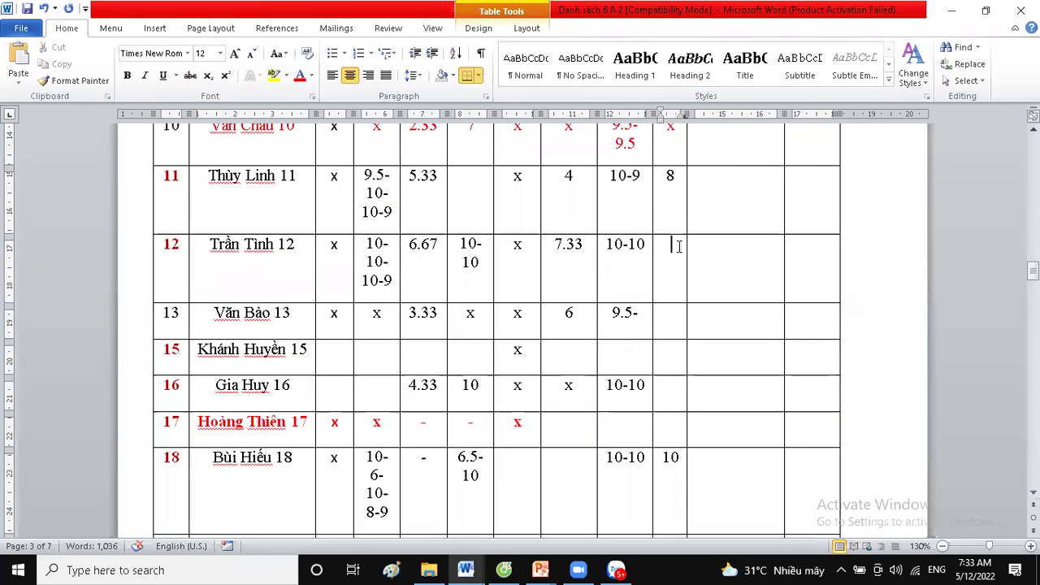
type("10")
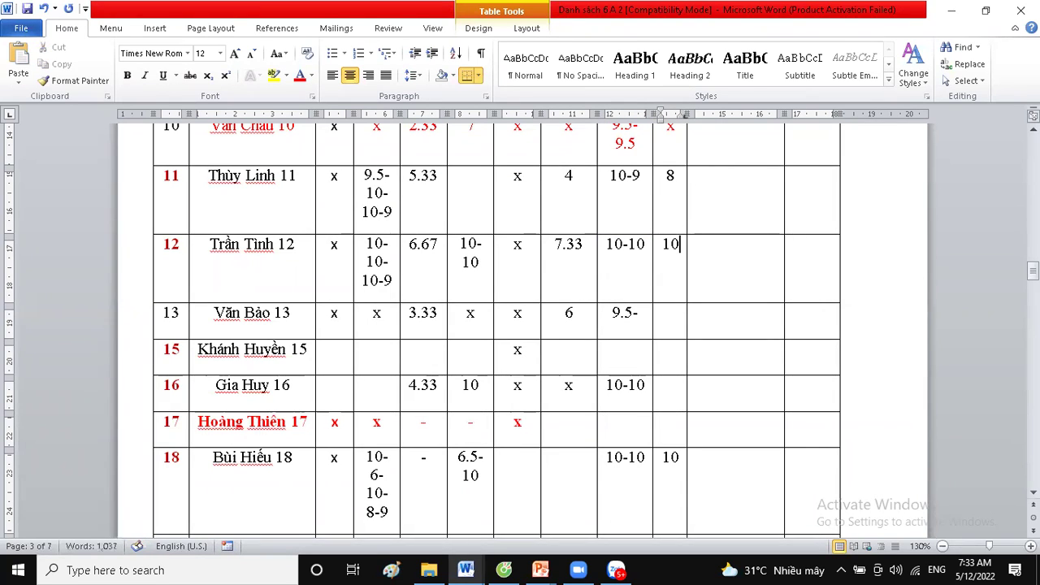
Step: Save the Danh sách 6 A 2 class list and close the document
key("ctrl+s")
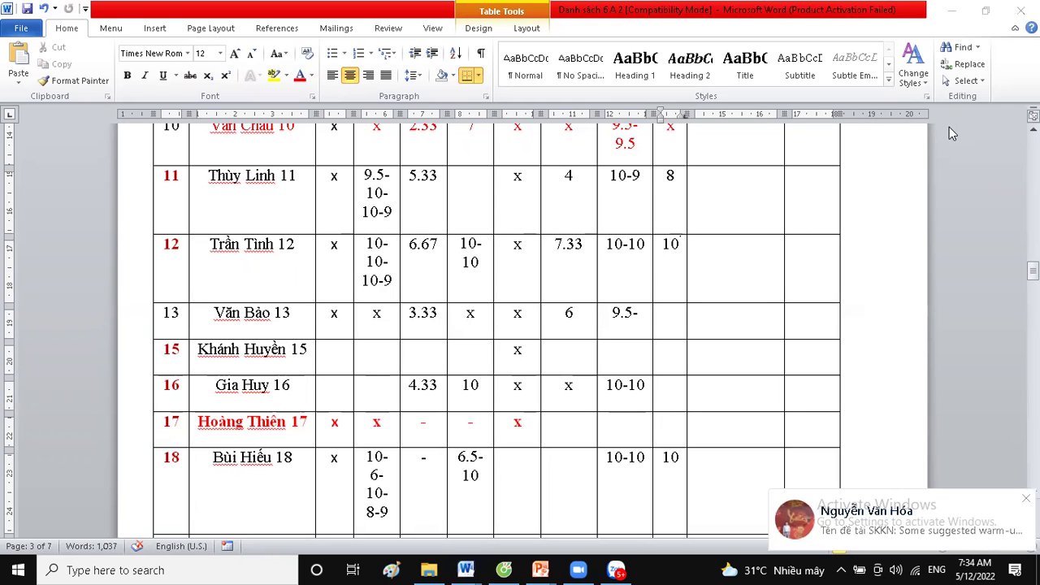
left_click(1021, 10)
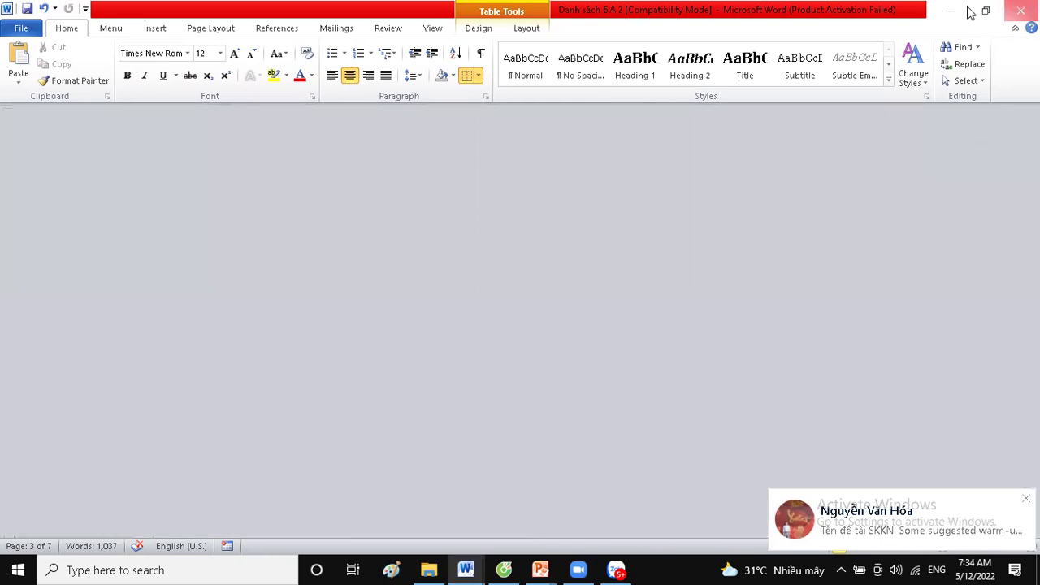
left_click(616, 569)
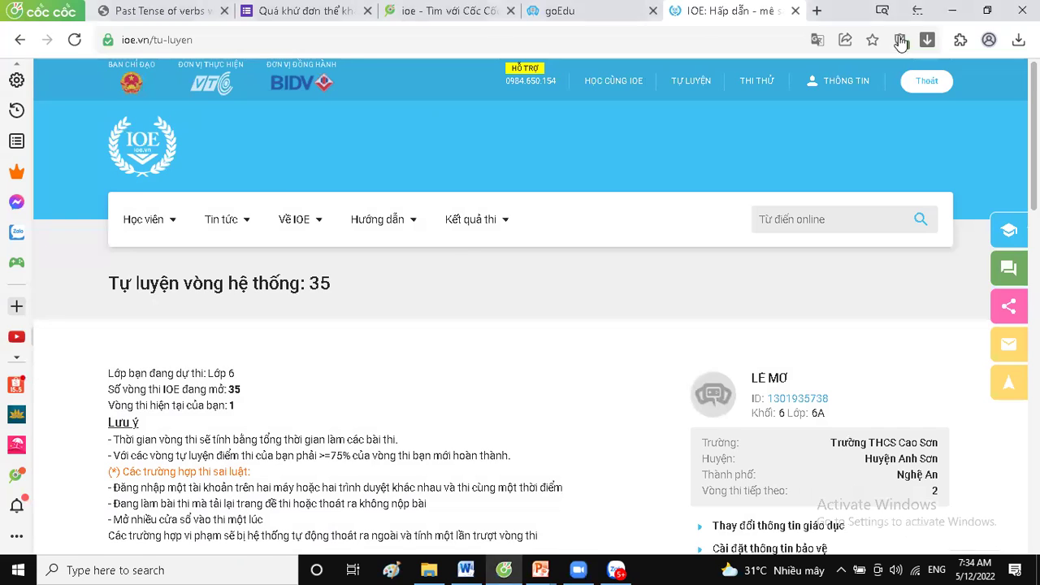